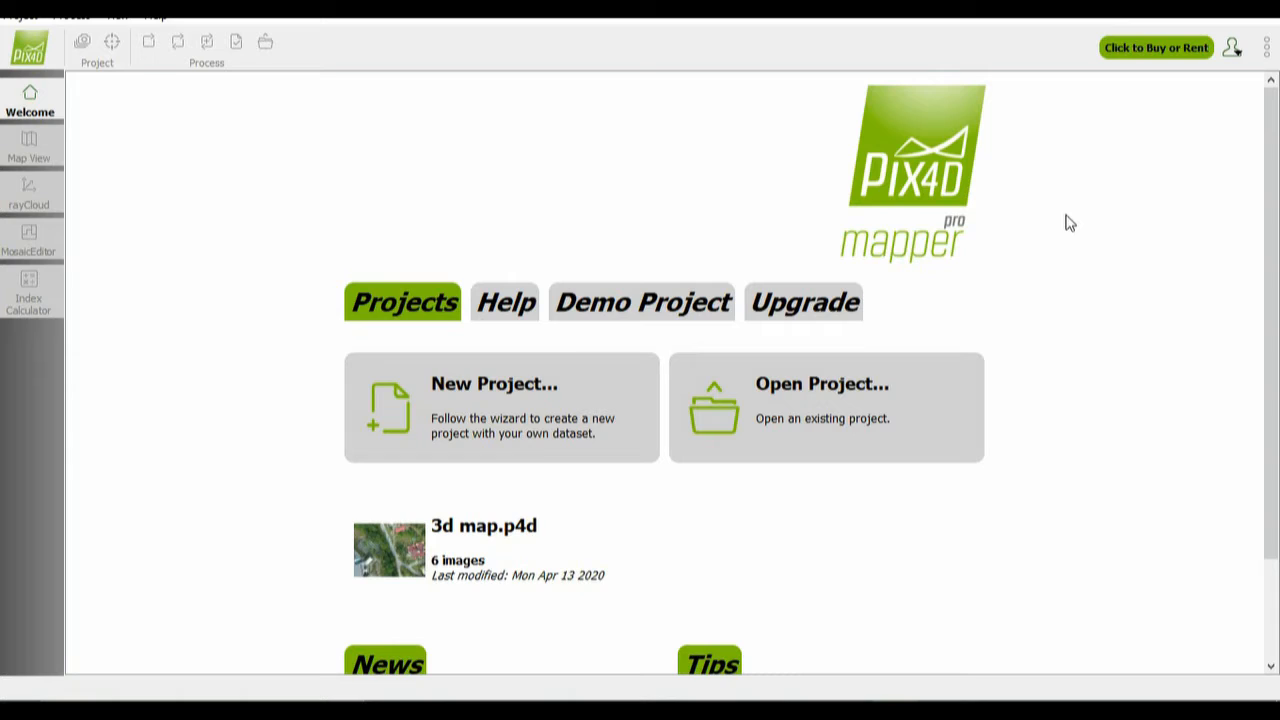
Step: Set up a new project named 3D map and make its folder the default project location
scroll(1055, 336, down, 1)
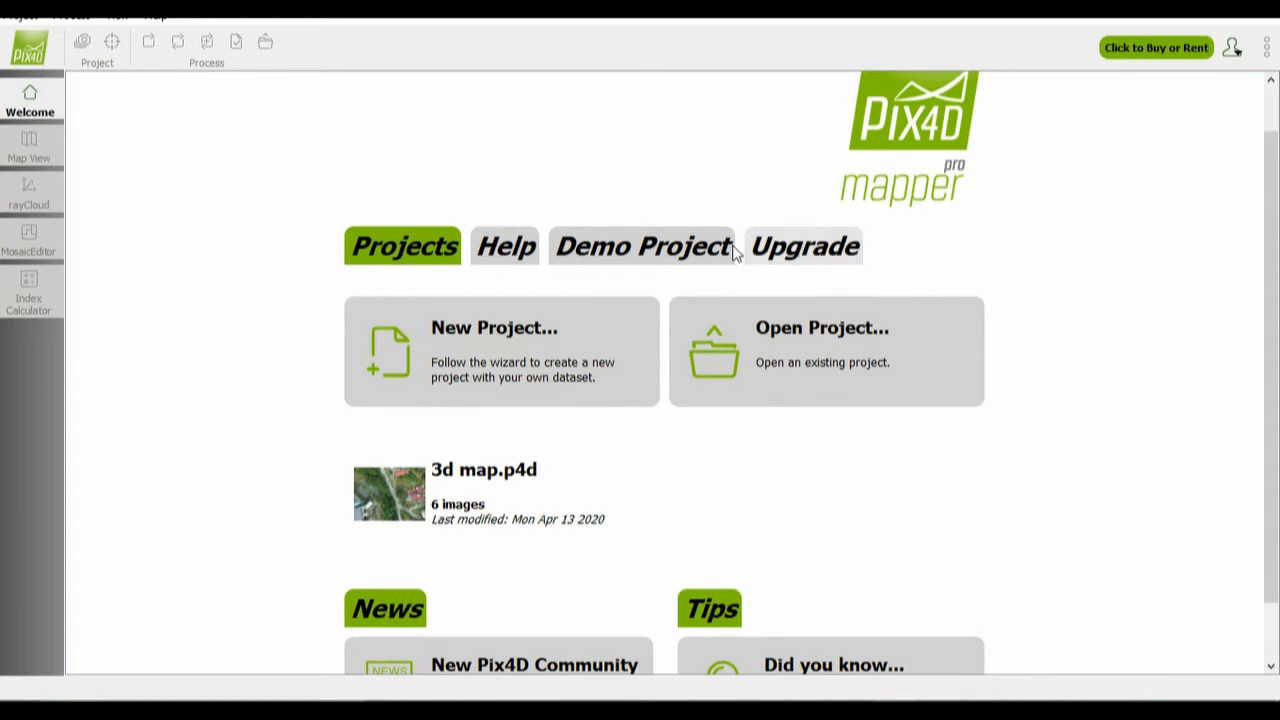
click(493, 368)
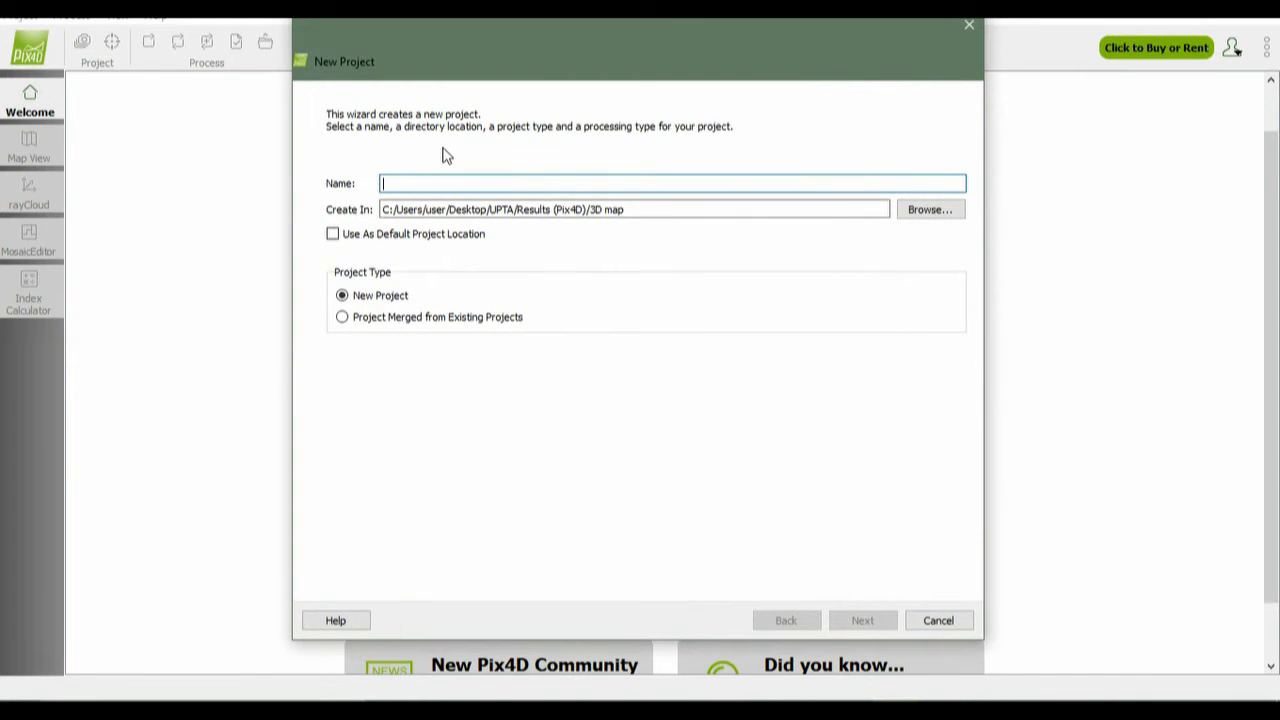
text(3D )
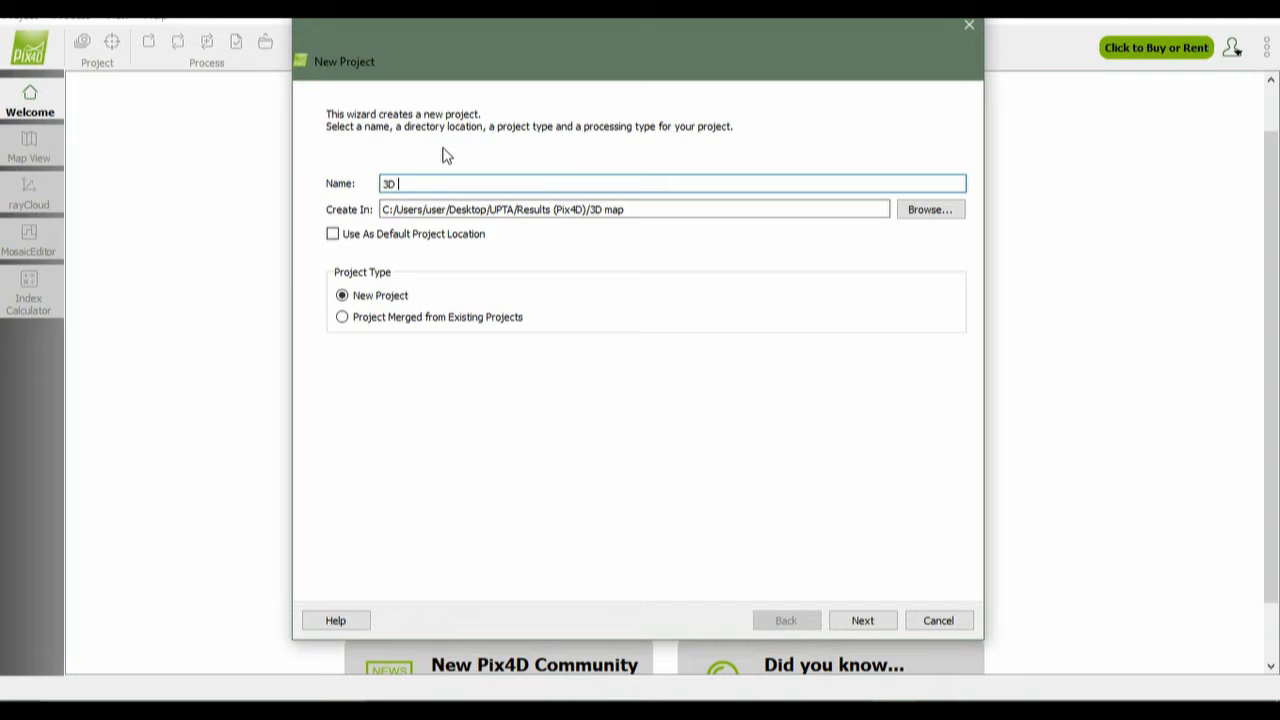
text(map)
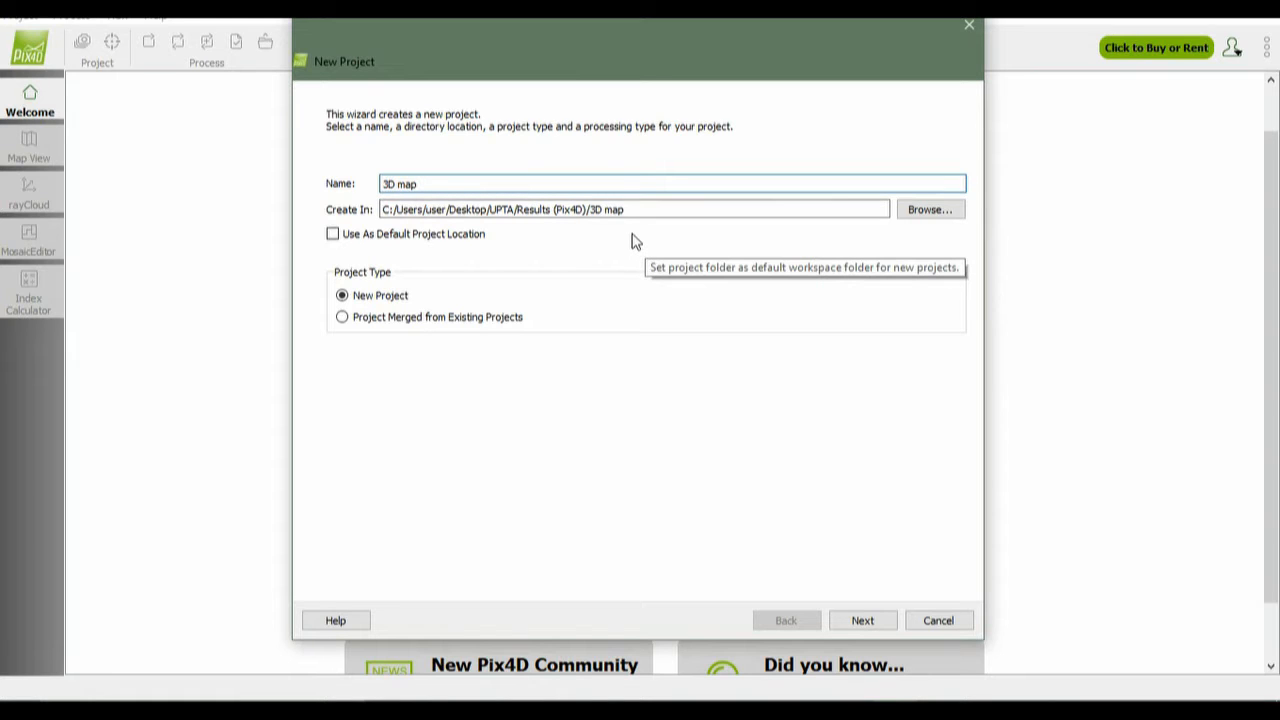
click(336, 237)
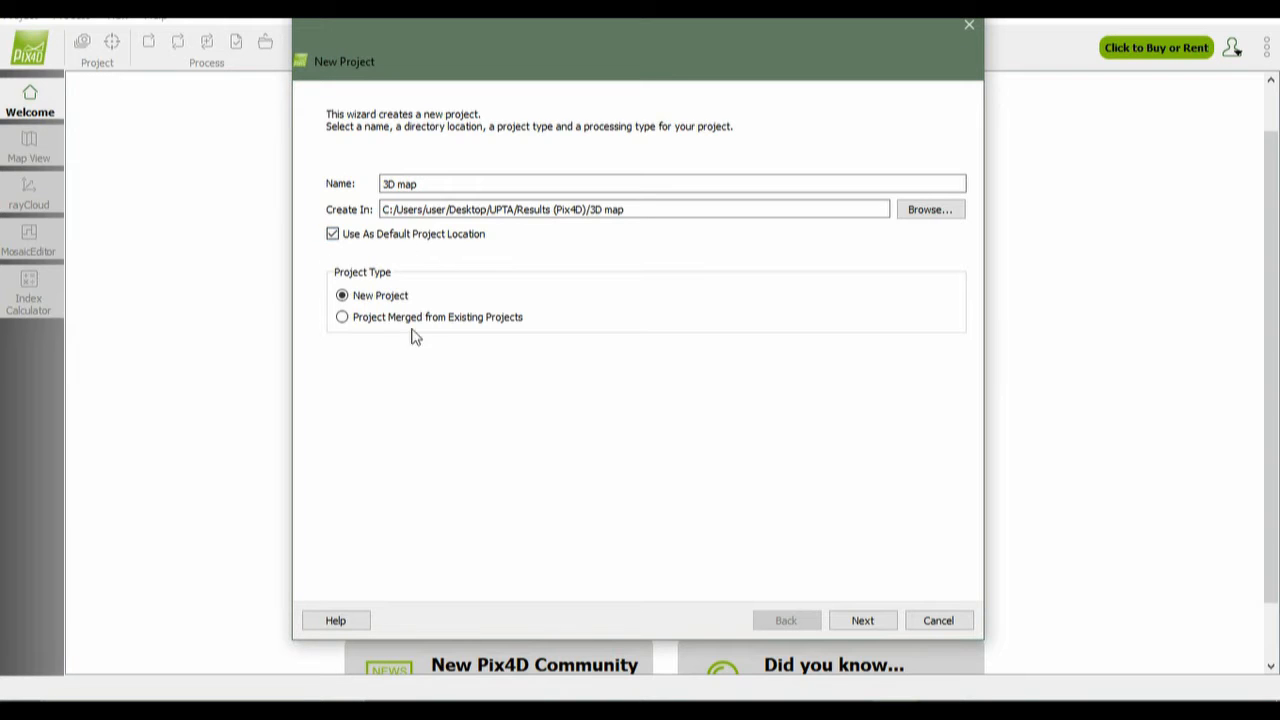
click(864, 623)
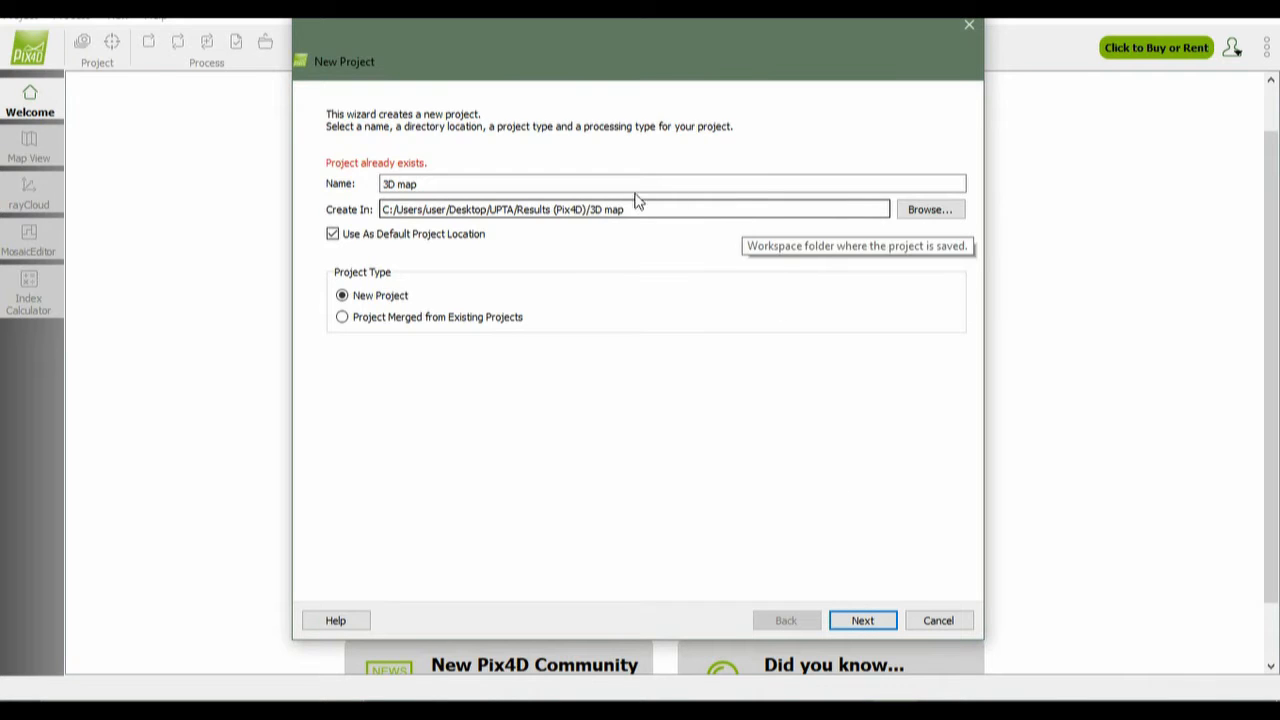
Step: Change the new project's name to 3D map_1 and proceed to image selection
click(444, 184)
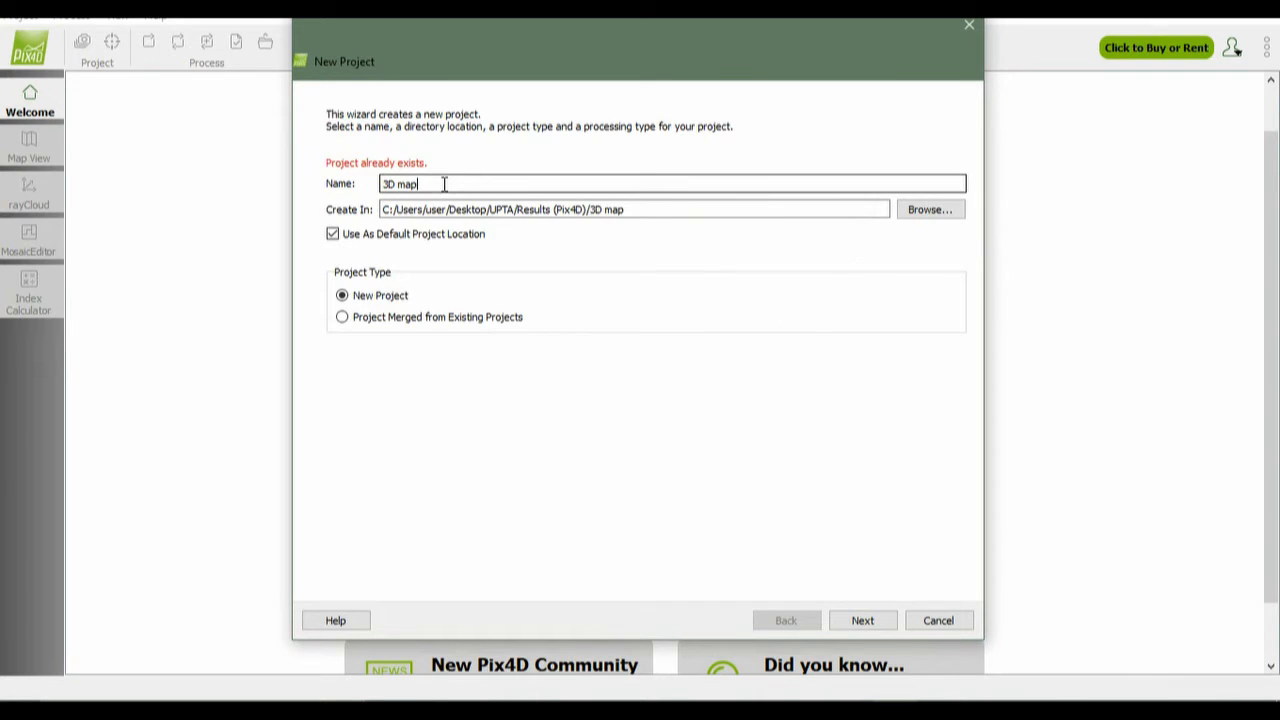
text(_2)
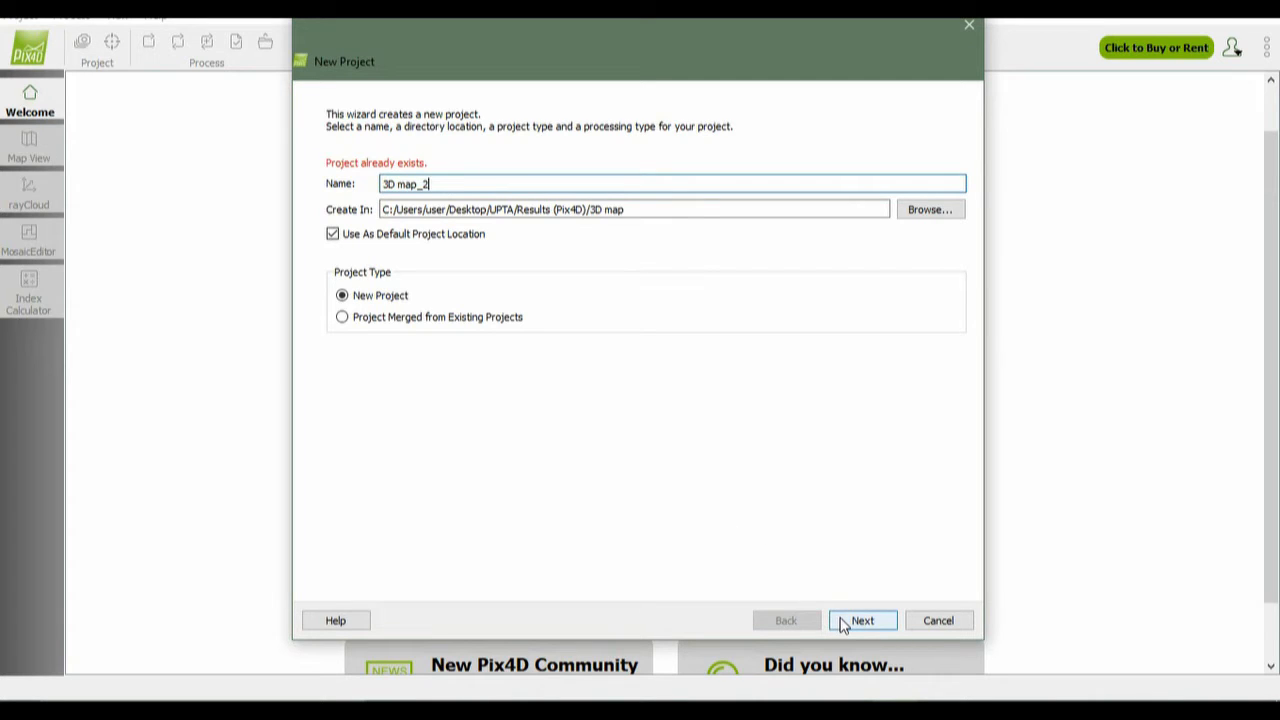
key(BackSpace)
text(1)
click(886, 620)
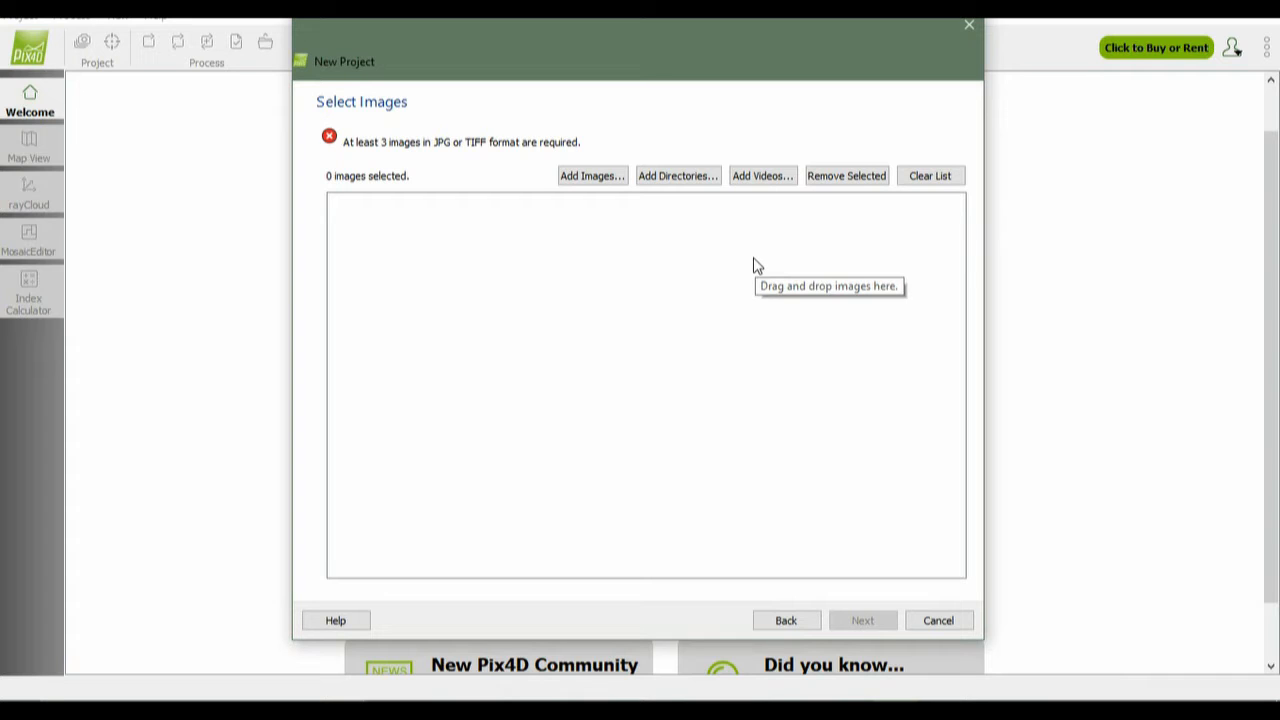
Step: Add all images from DJI_0134 to DJI_0139 in the UPTA/Data/3D map folder to the project
click(598, 175)
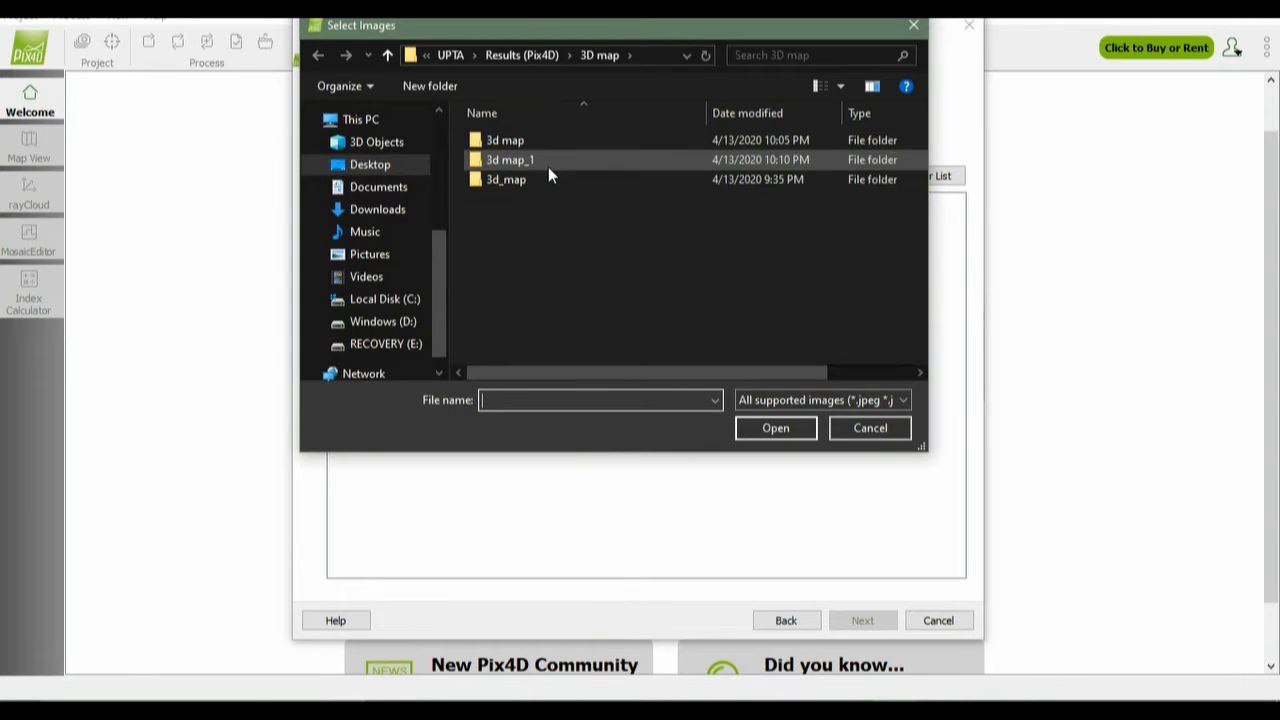
click(530, 55)
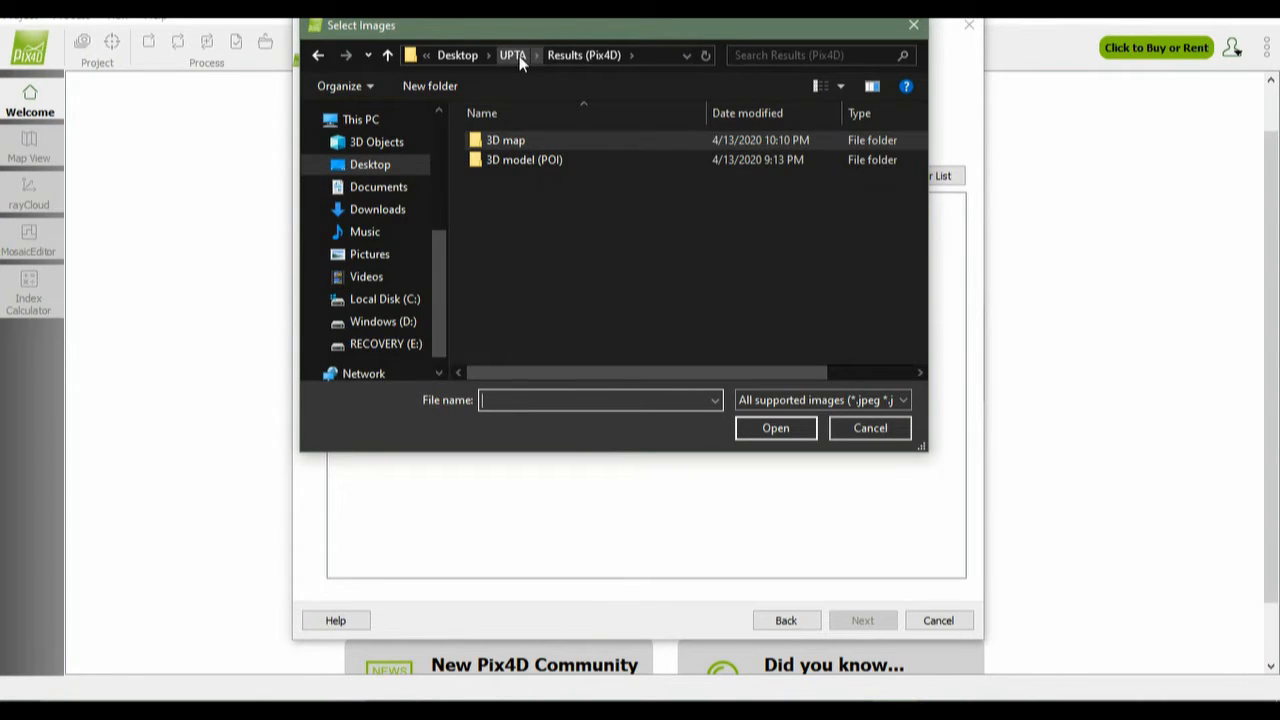
click(512, 55)
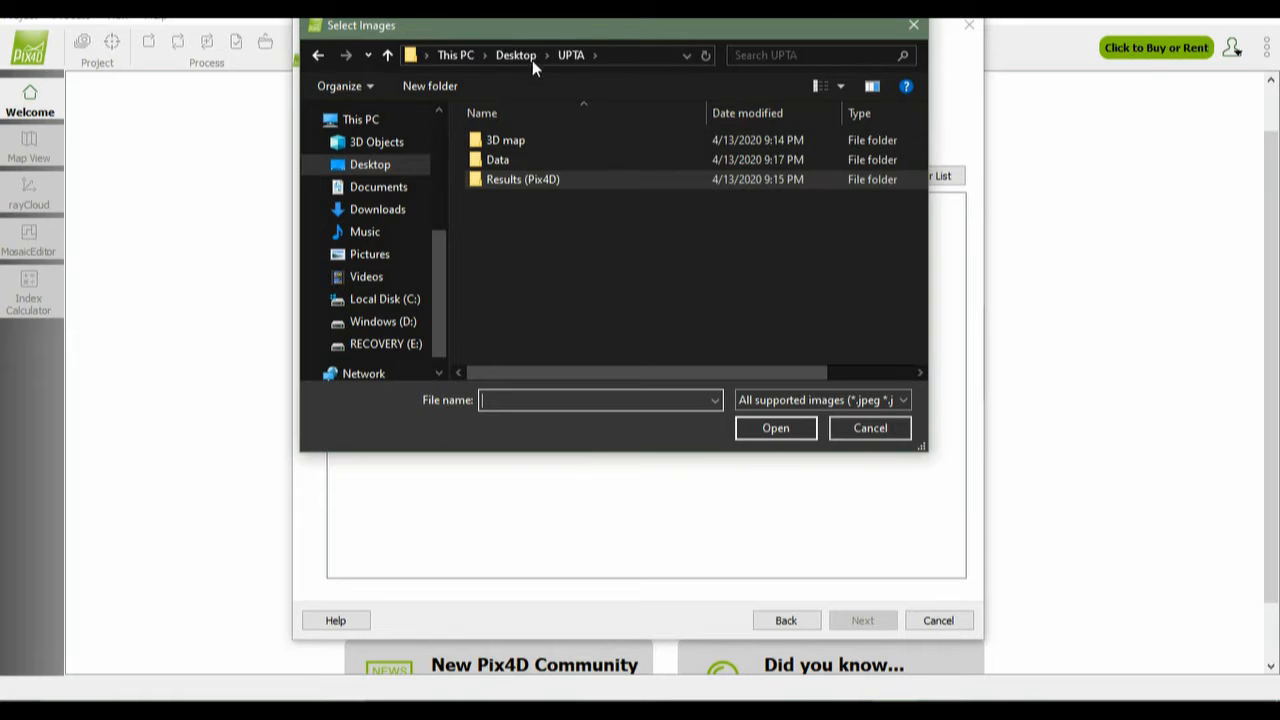
double_click(510, 160)
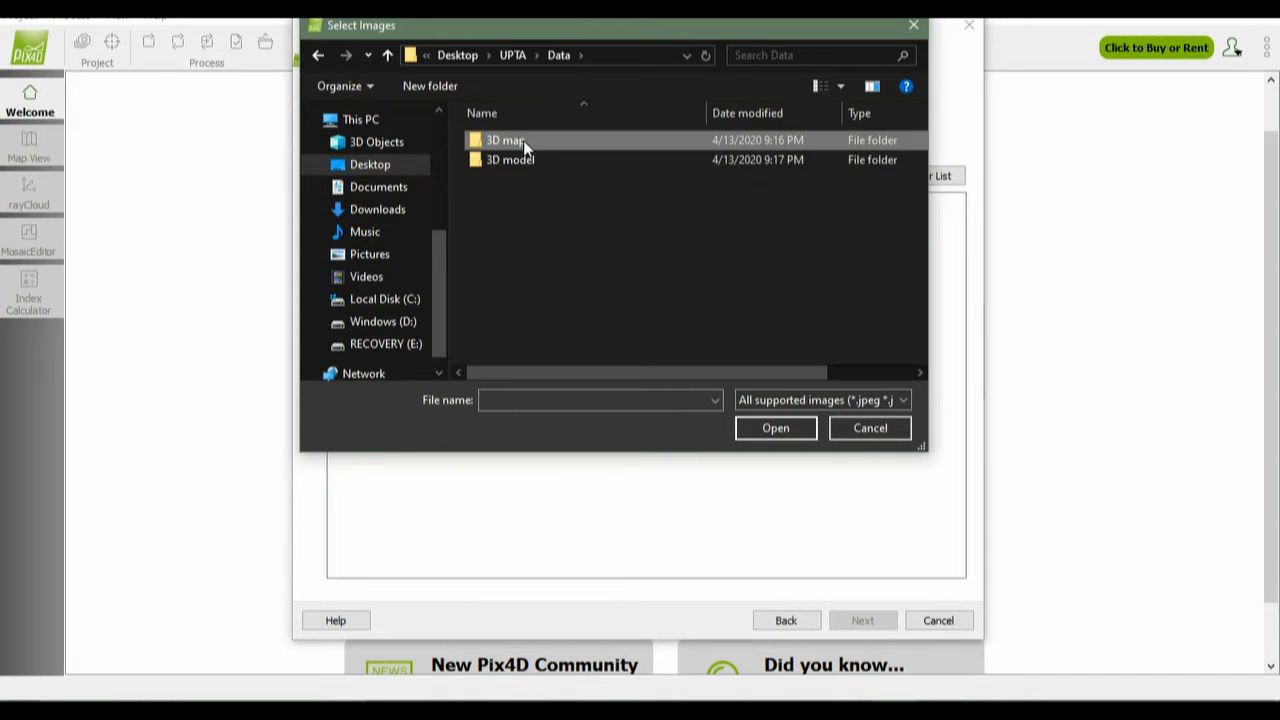
double_click(523, 140)
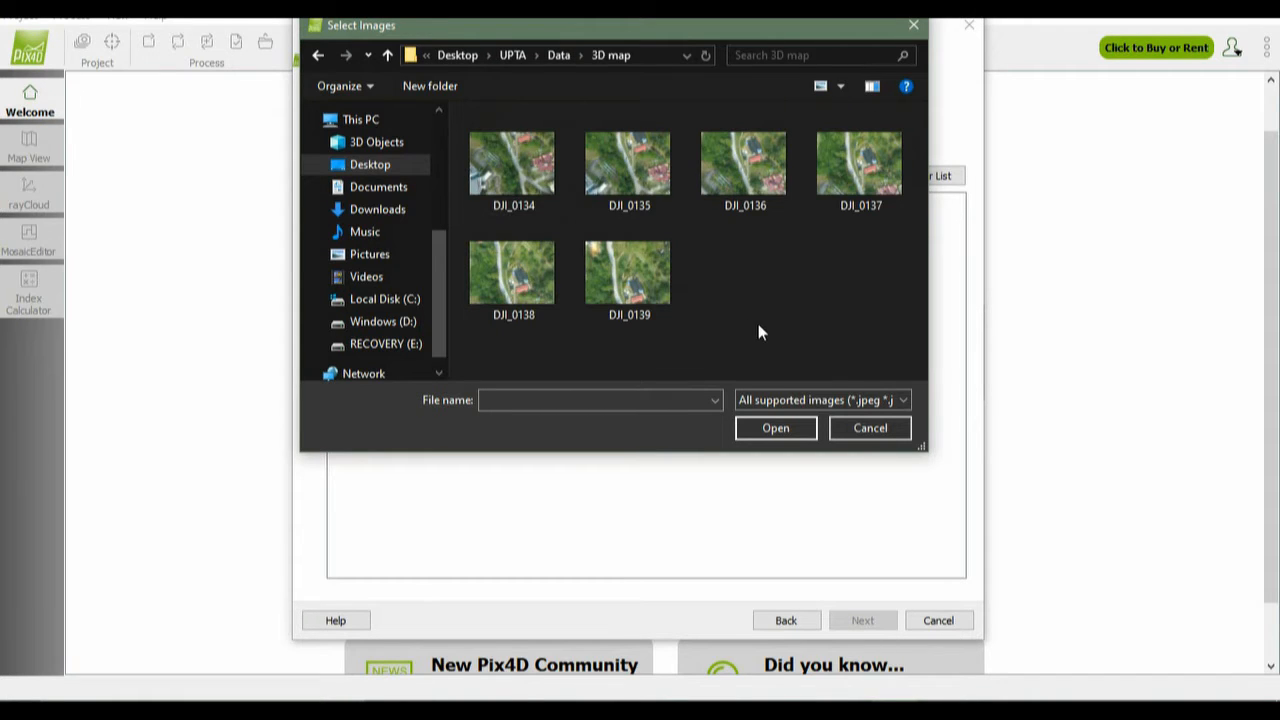
key(ctrl+a)
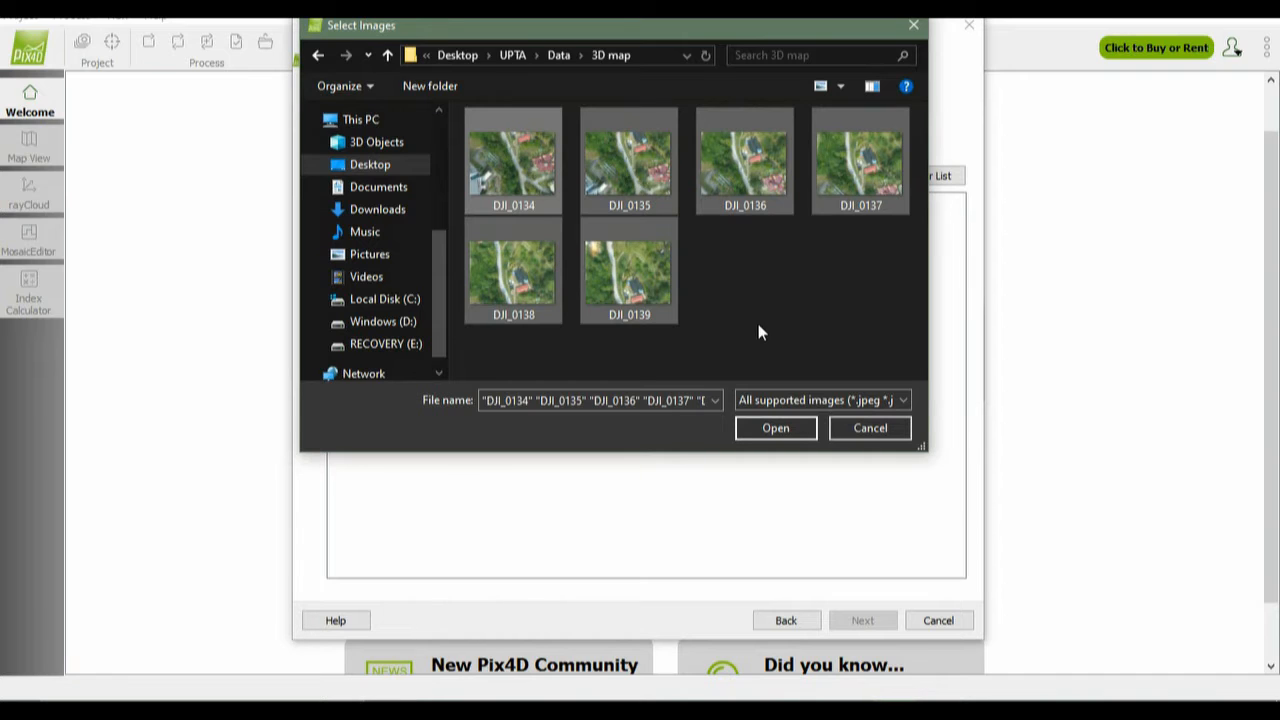
click(754, 426)
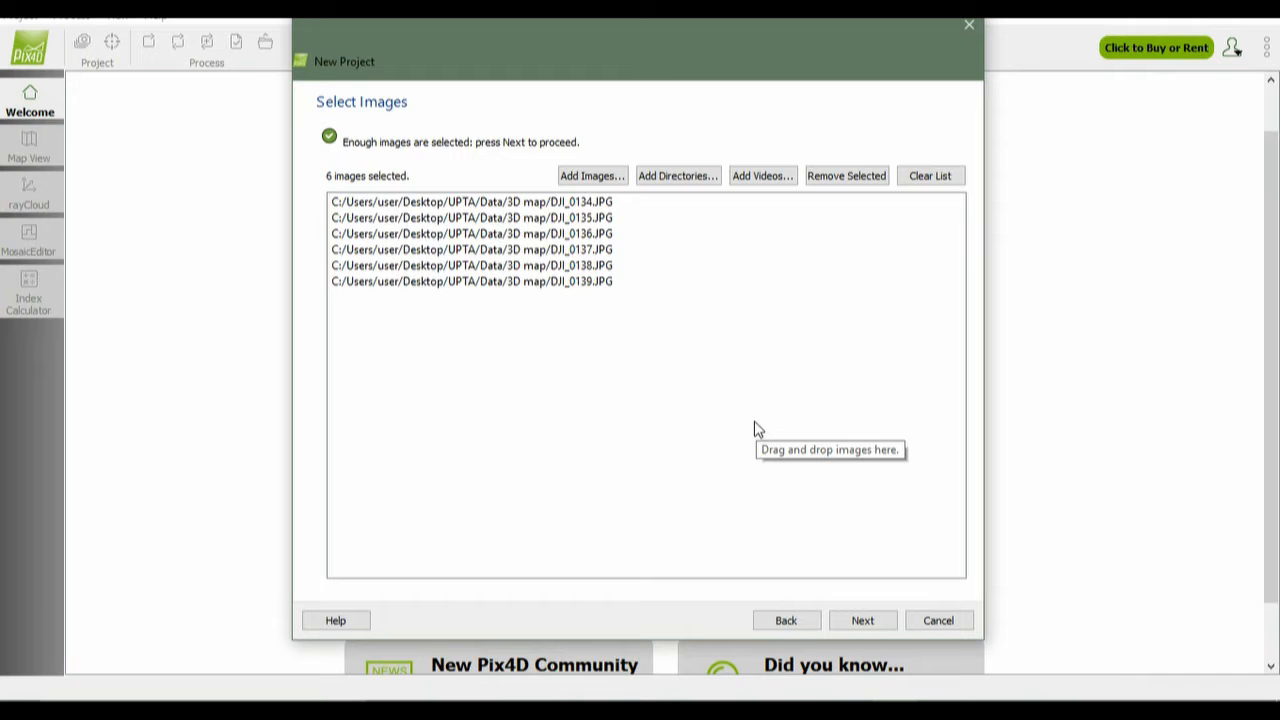
Step: Accept the default image geolocation and camera properties and proceed to the processing options templates
click(850, 622)
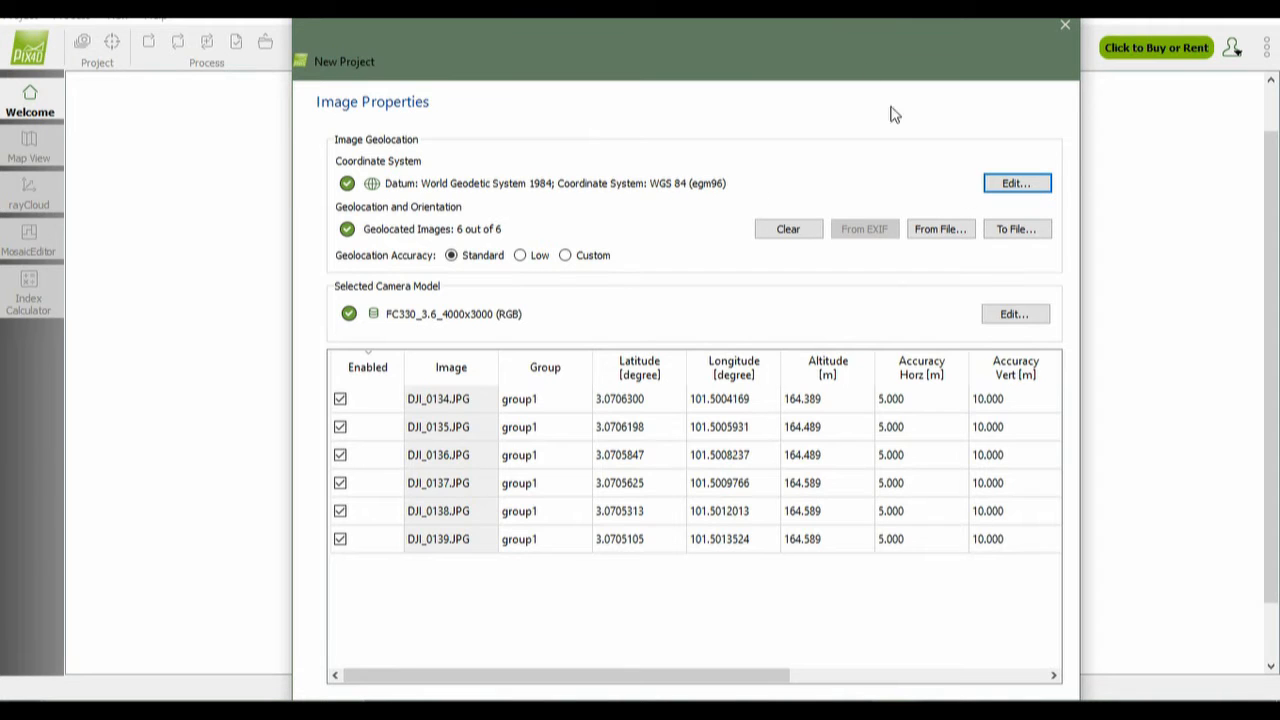
drag(856, 50, 833, 18)
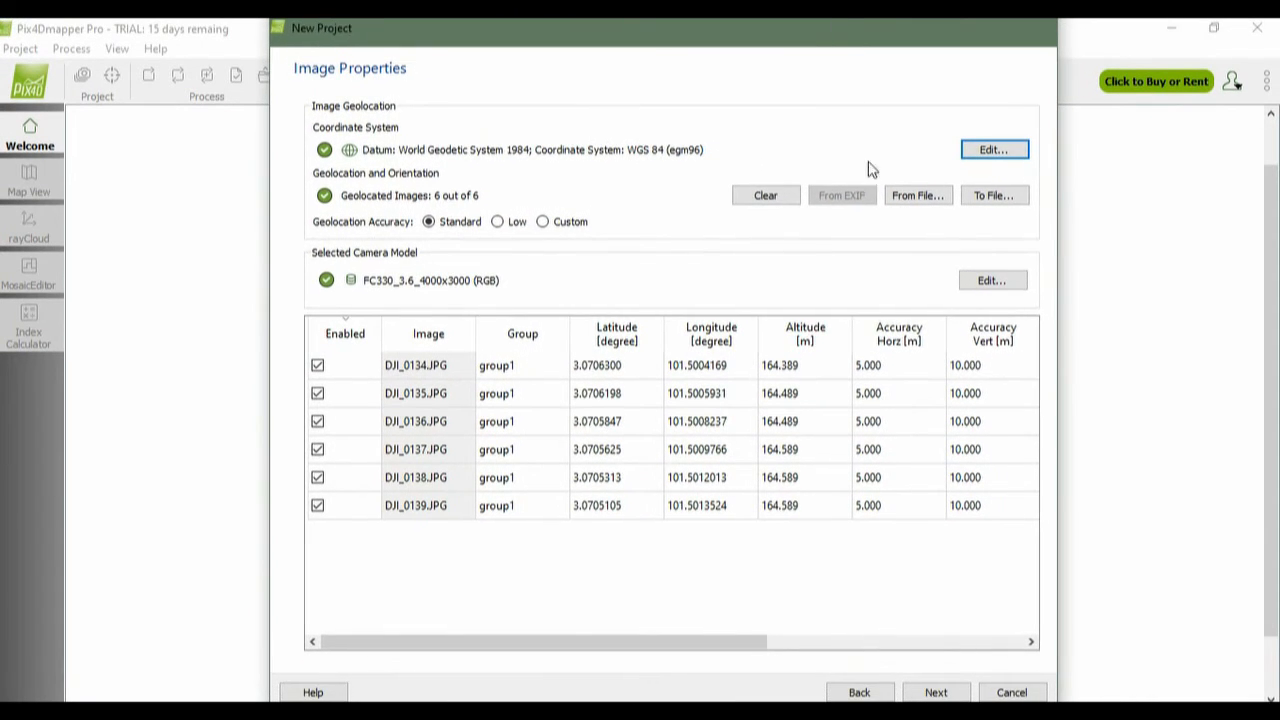
click(952, 694)
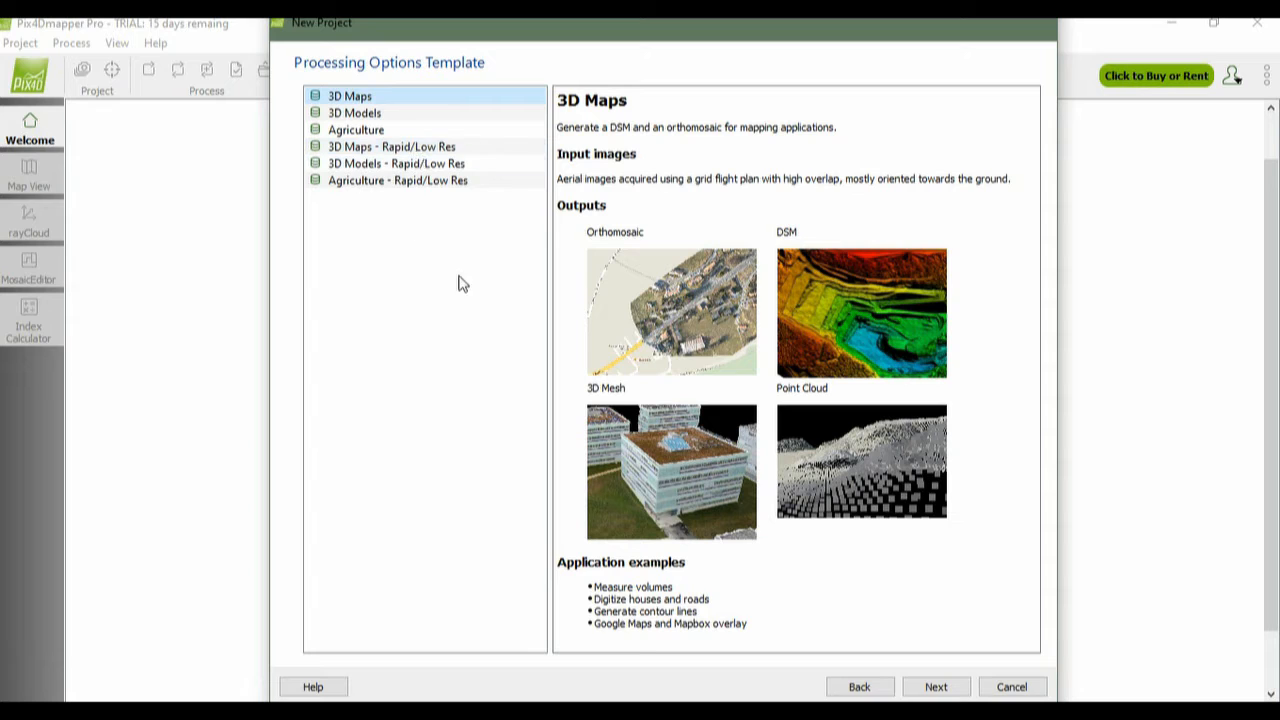
Step: Examine the descriptions of the 3D Models, Rapid/Low Res and Agriculture processing templates
click(376, 112)
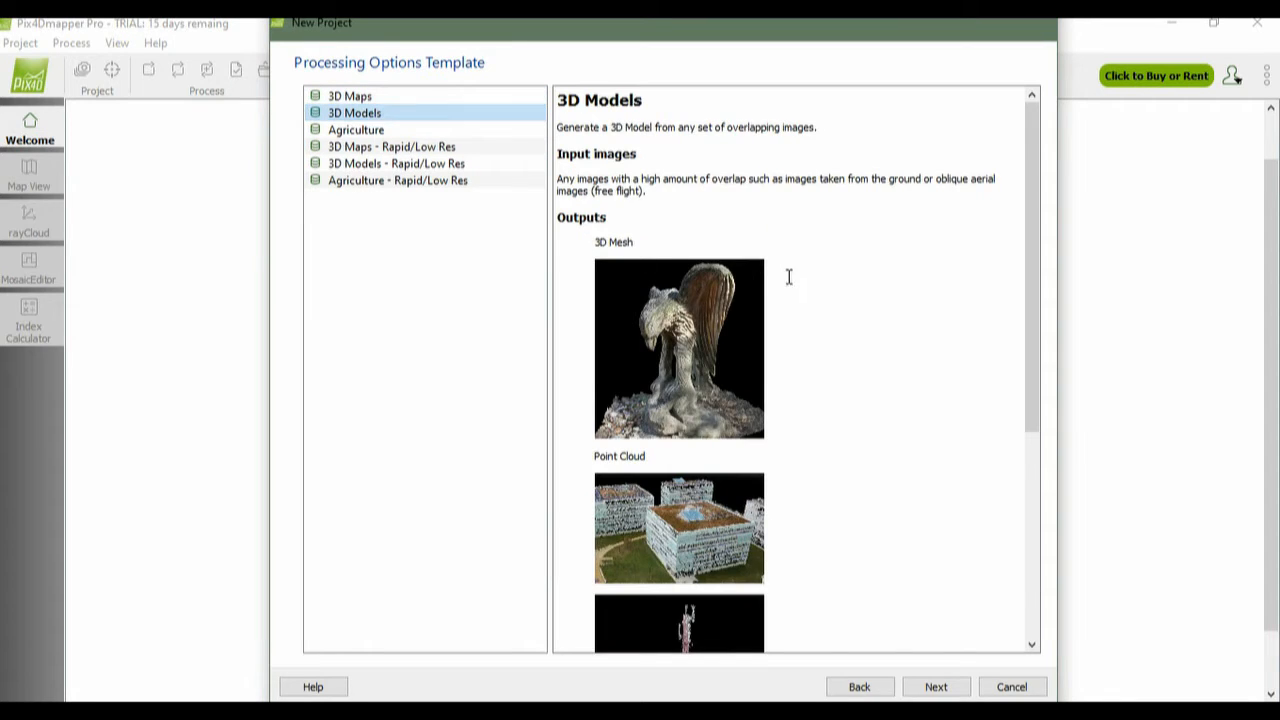
scroll(814, 277, down, 3)
click(482, 171)
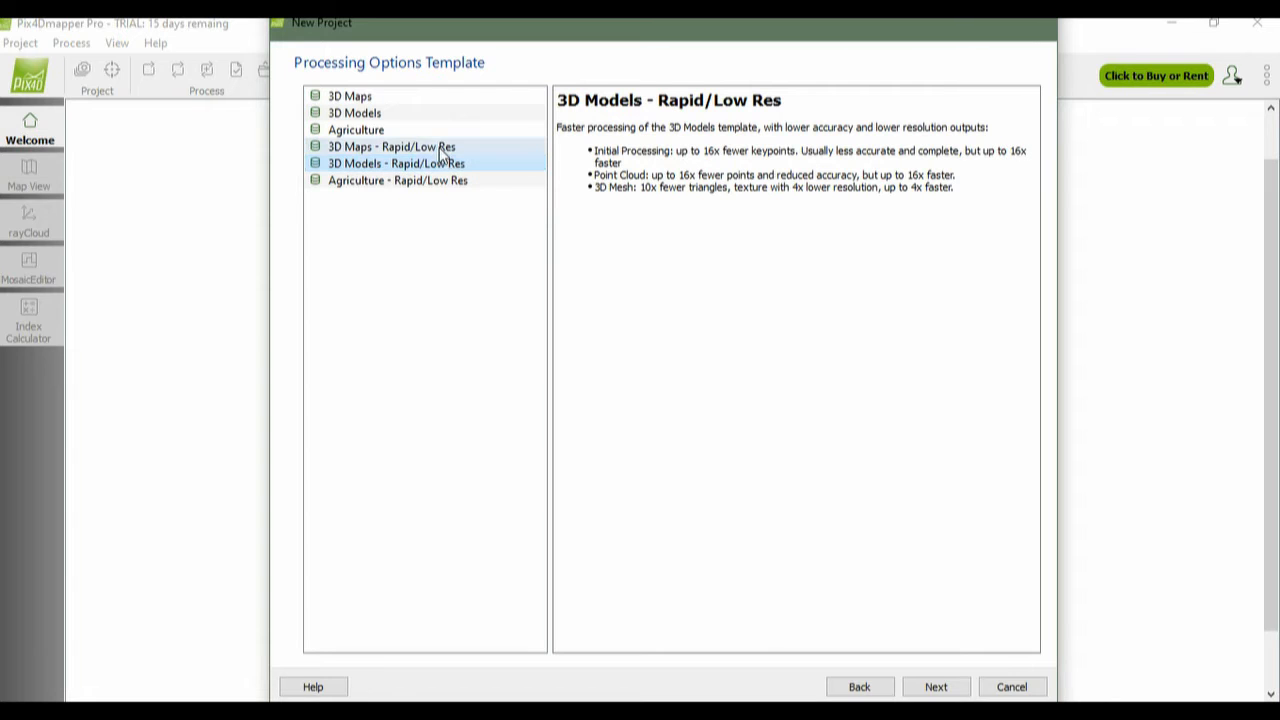
click(441, 149)
click(420, 183)
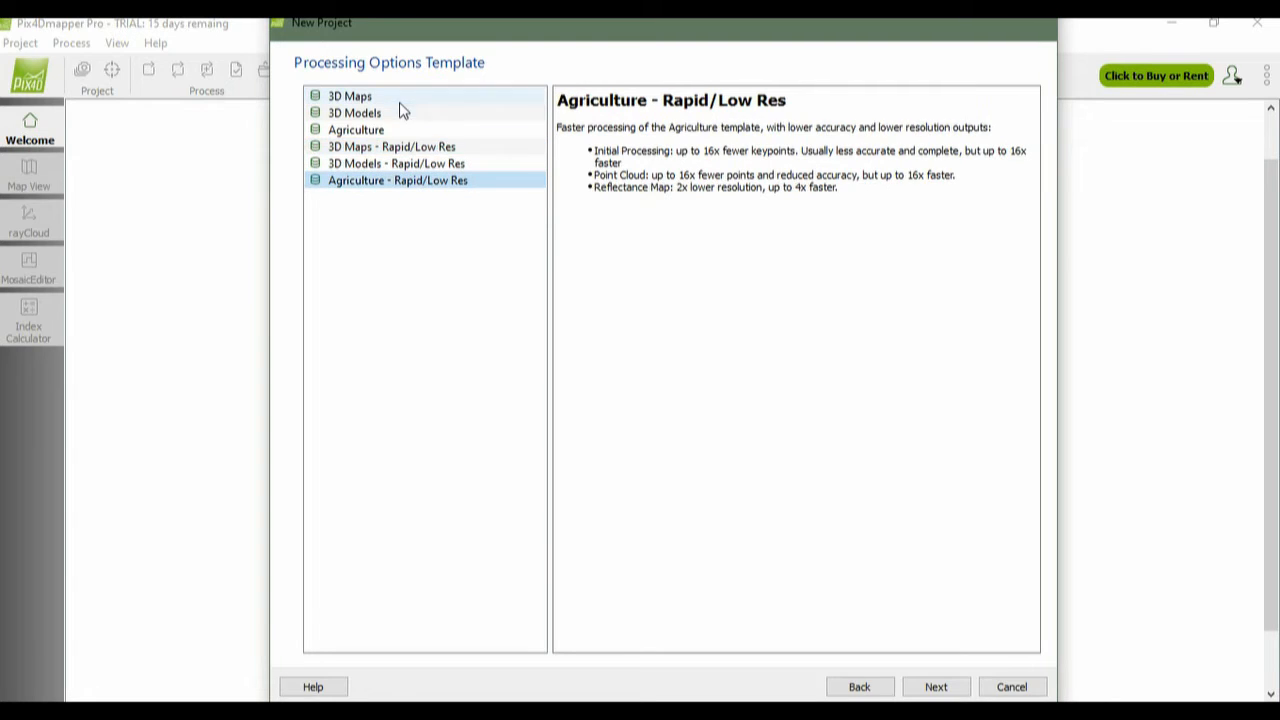
click(399, 118)
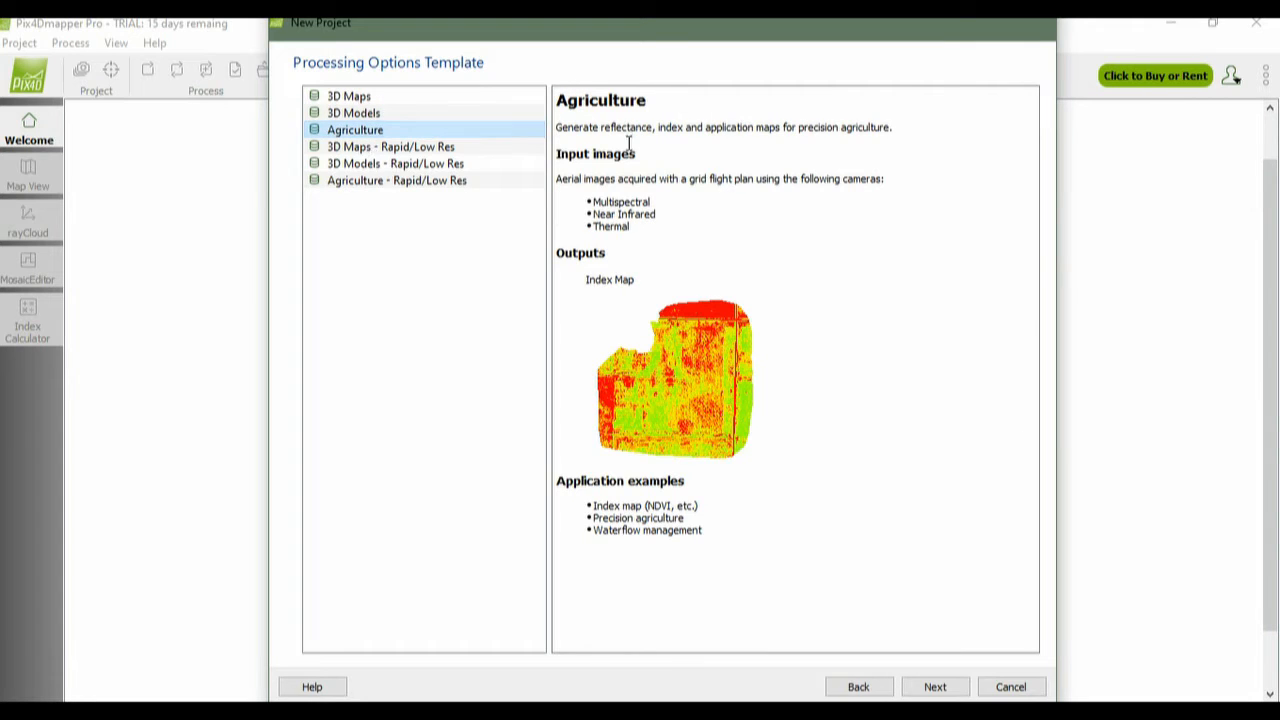
click(851, 243)
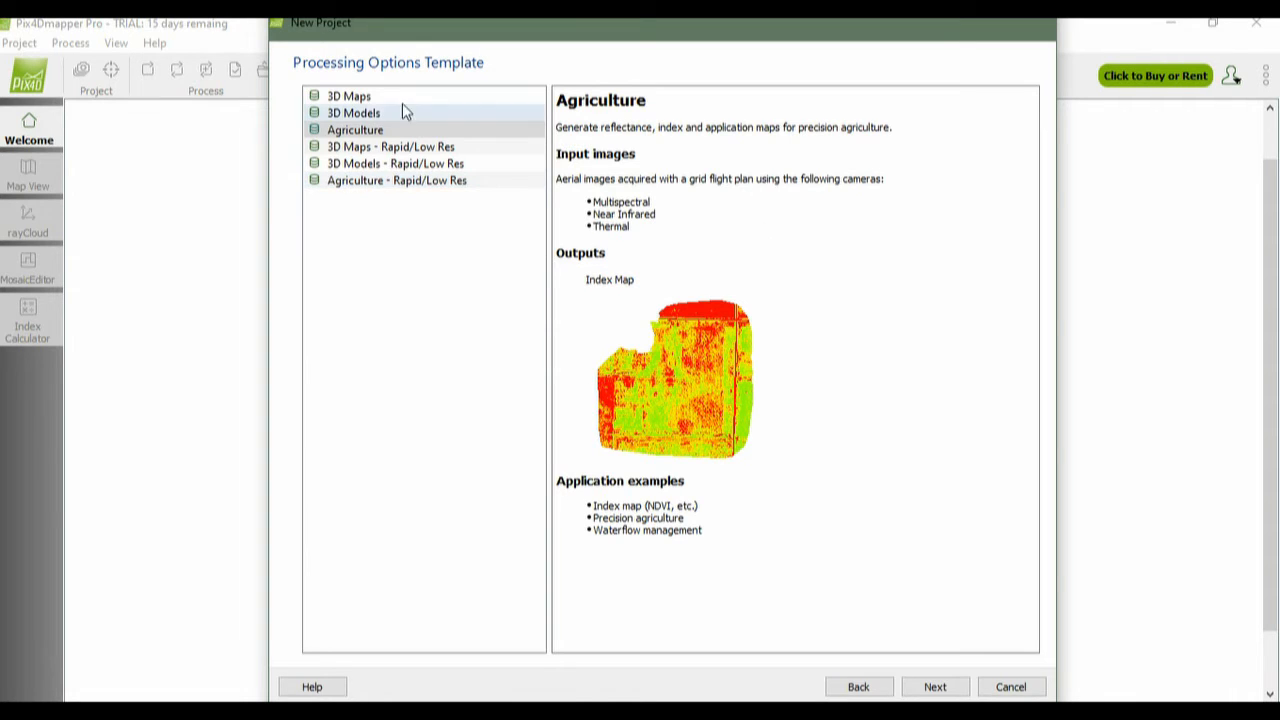
Step: Choose the 3D Maps processing template, check its input image requirements, and proceed to the output coordinate system
click(374, 98)
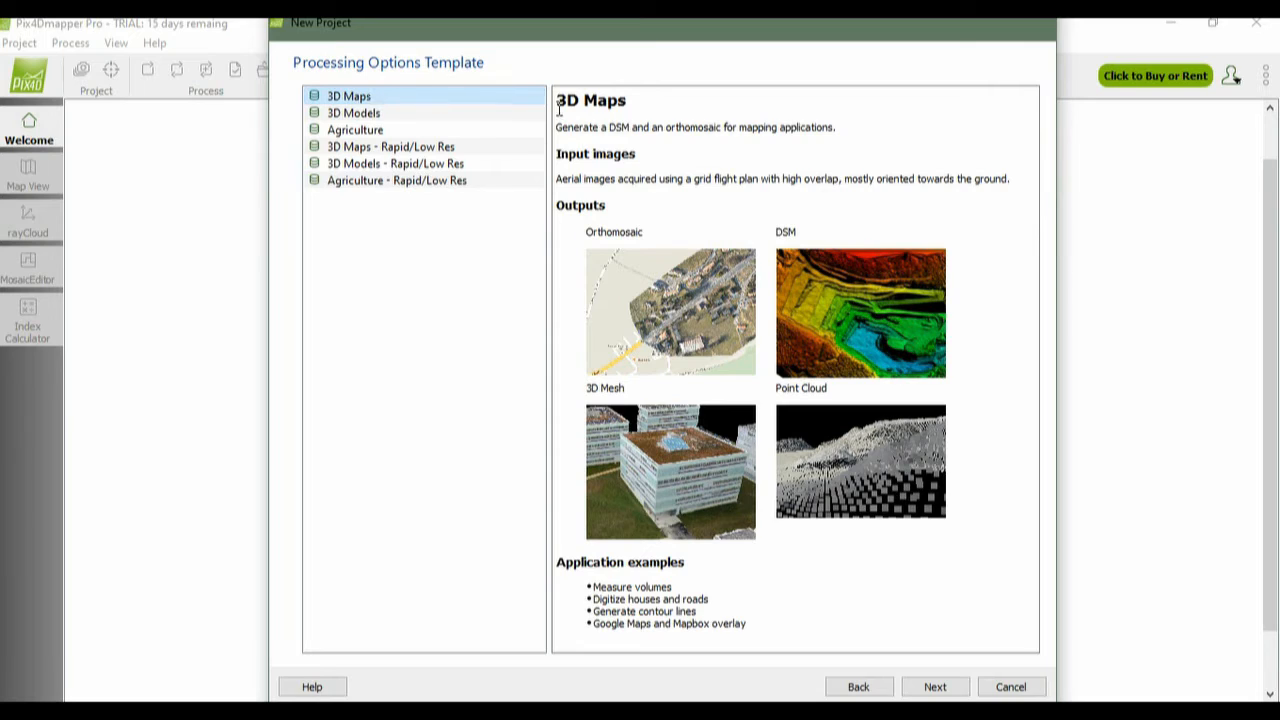
click(559, 180)
drag(559, 180, 618, 178)
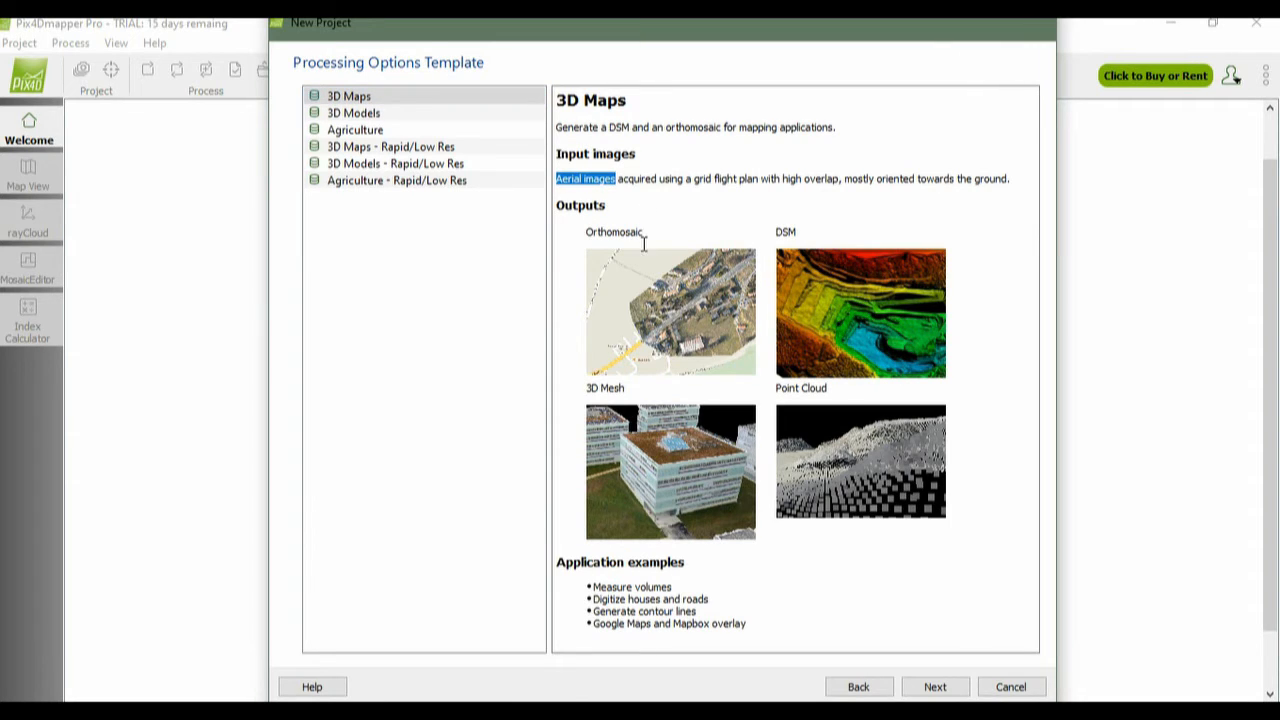
click(644, 220)
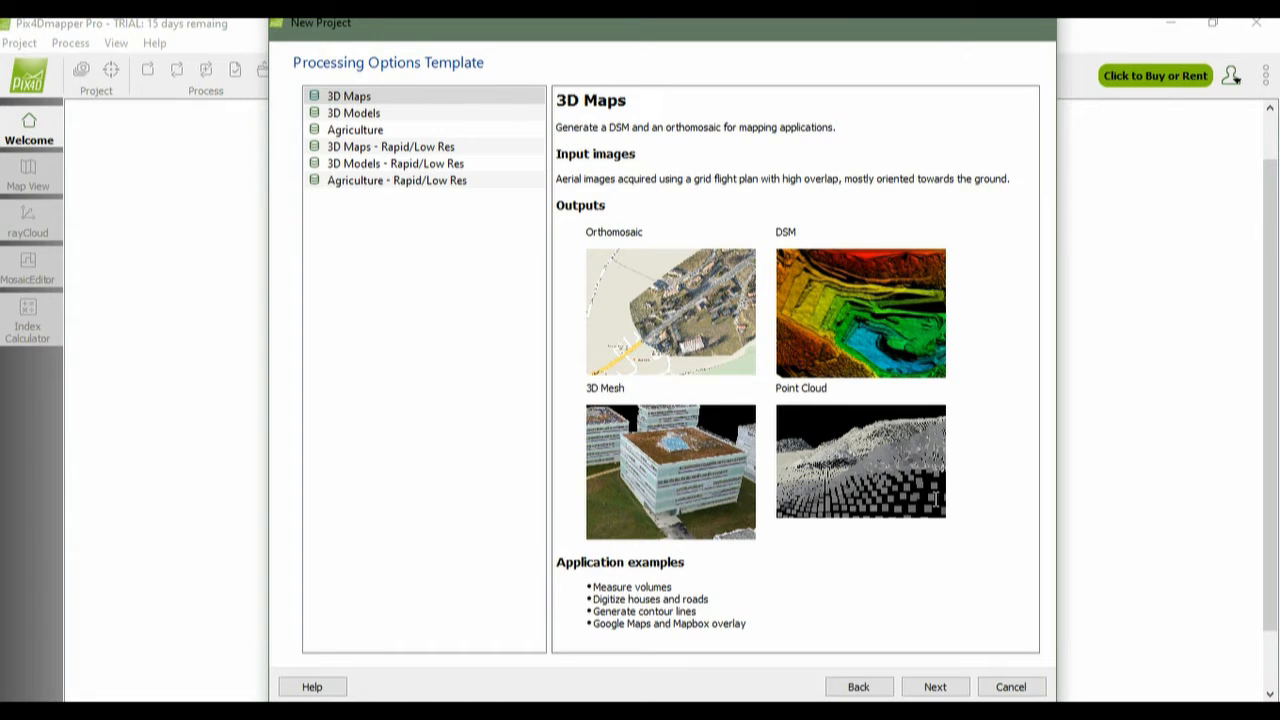
click(935, 687)
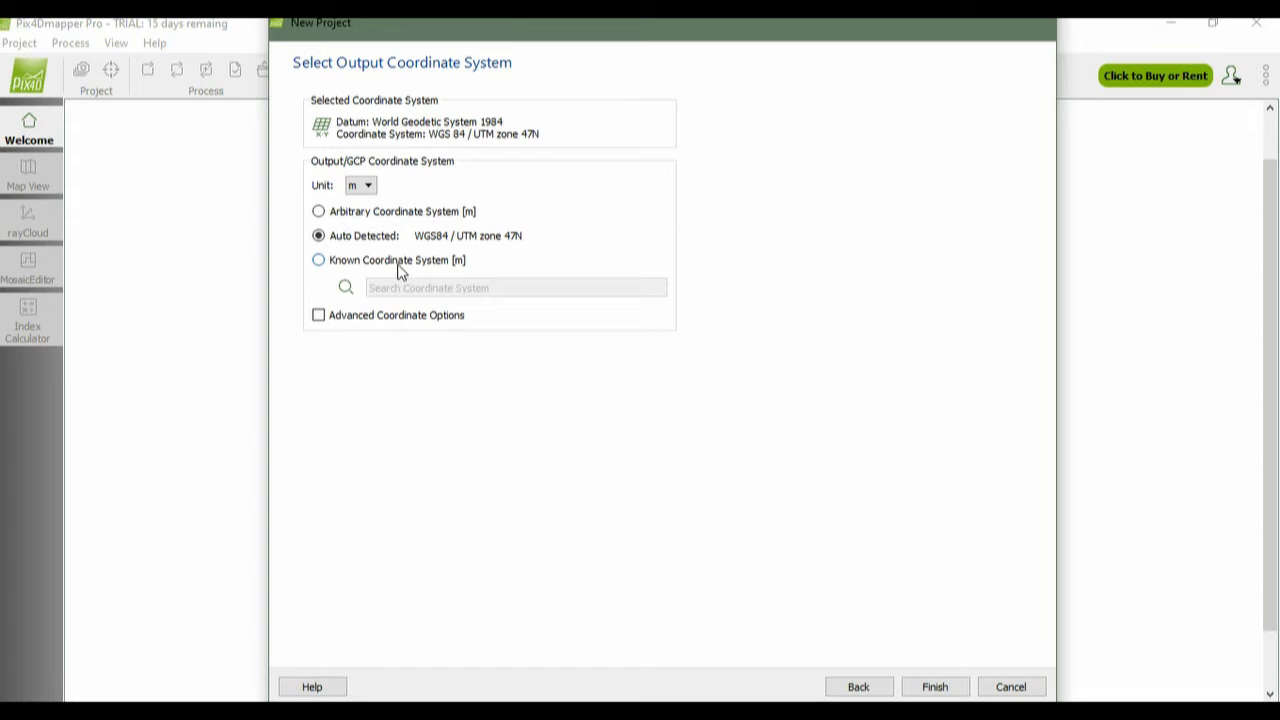
click(319, 261)
triple_click(478, 287)
mouse_move(478, 287)
mouse_down()
mouse_move(368, 288)
mouse_move(491, 284)
mouse_up()
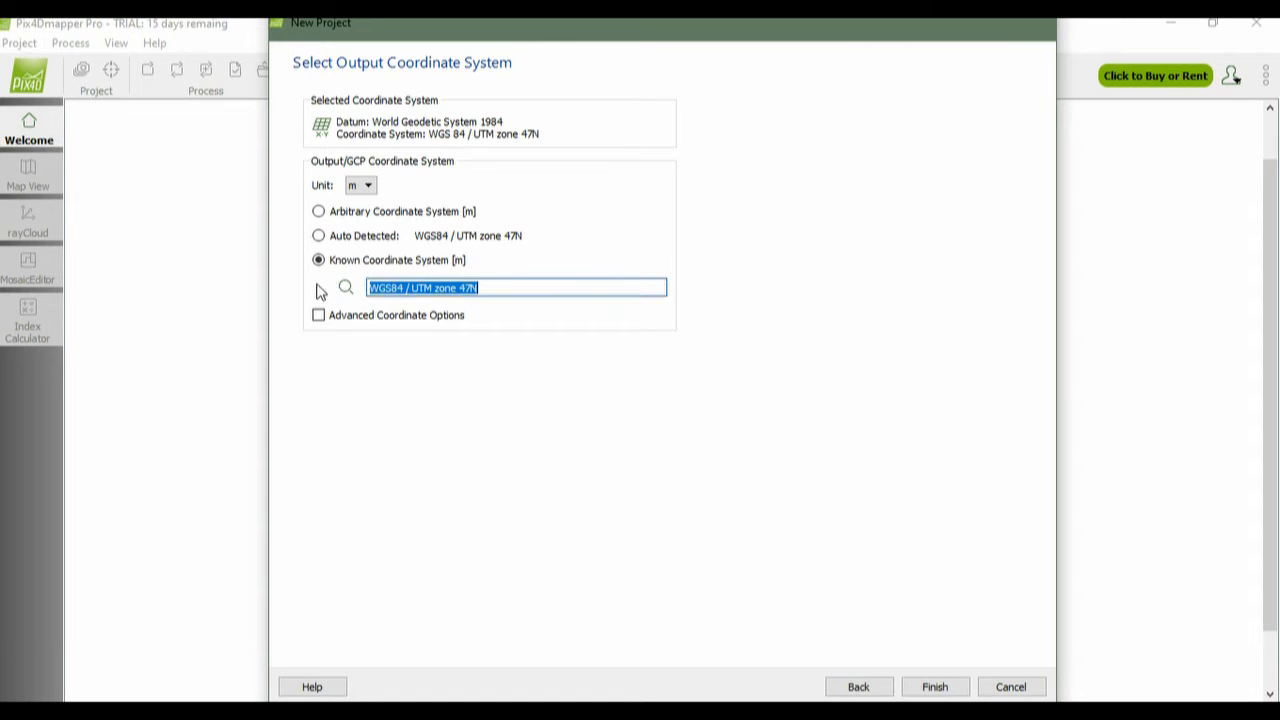
Step: Use the auto-detected WGS84 / UTM zone 47N output coordinate system and finish creating the project
click(320, 236)
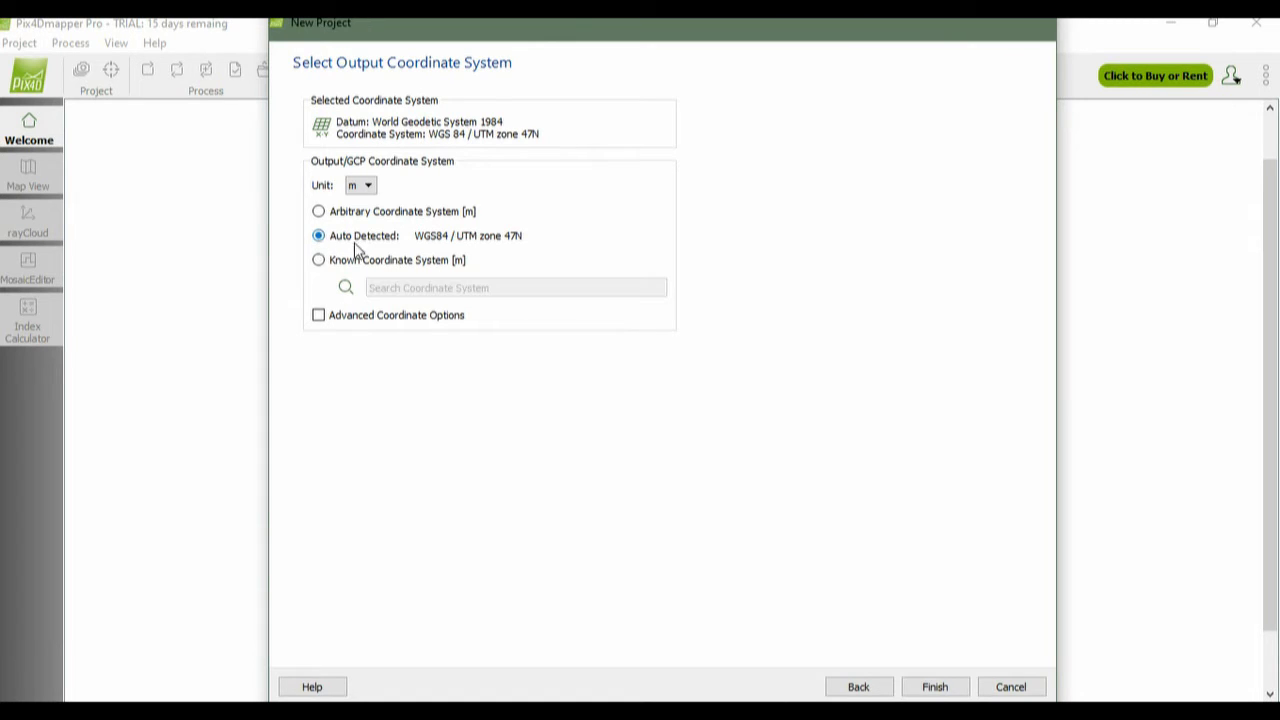
click(935, 686)
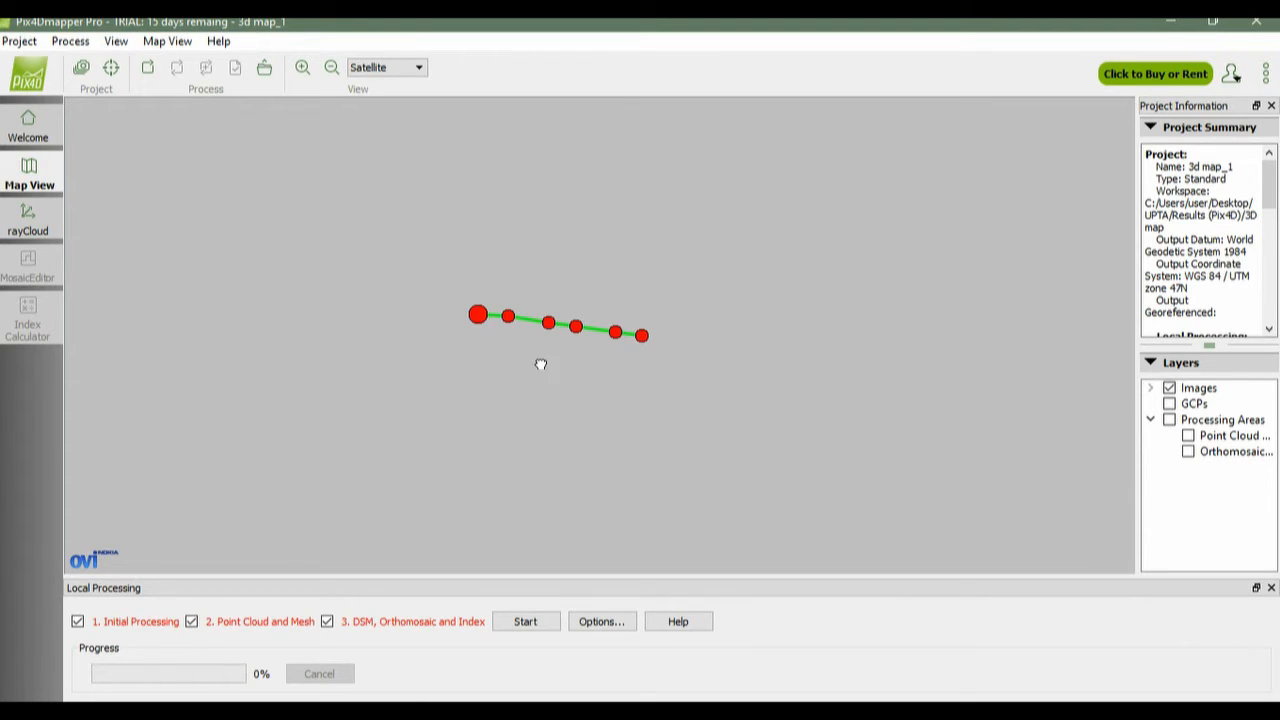
drag(540, 366, 585, 410)
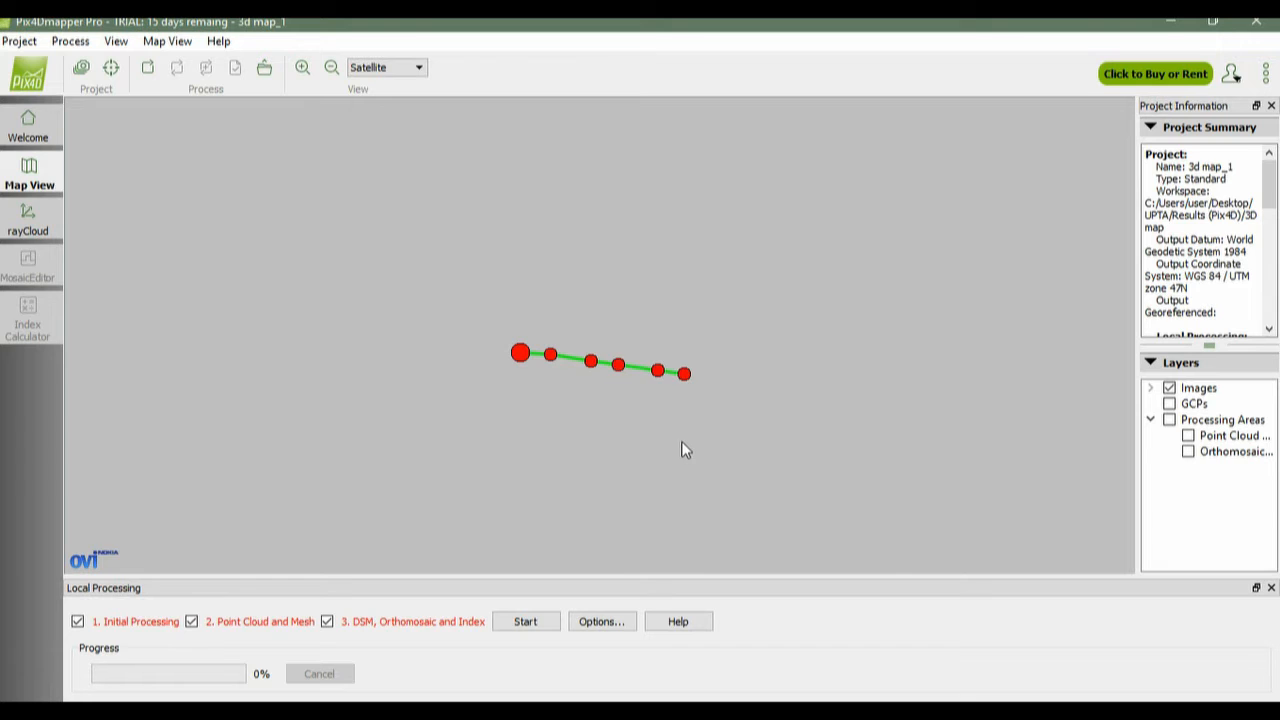
drag(569, 420, 531, 397)
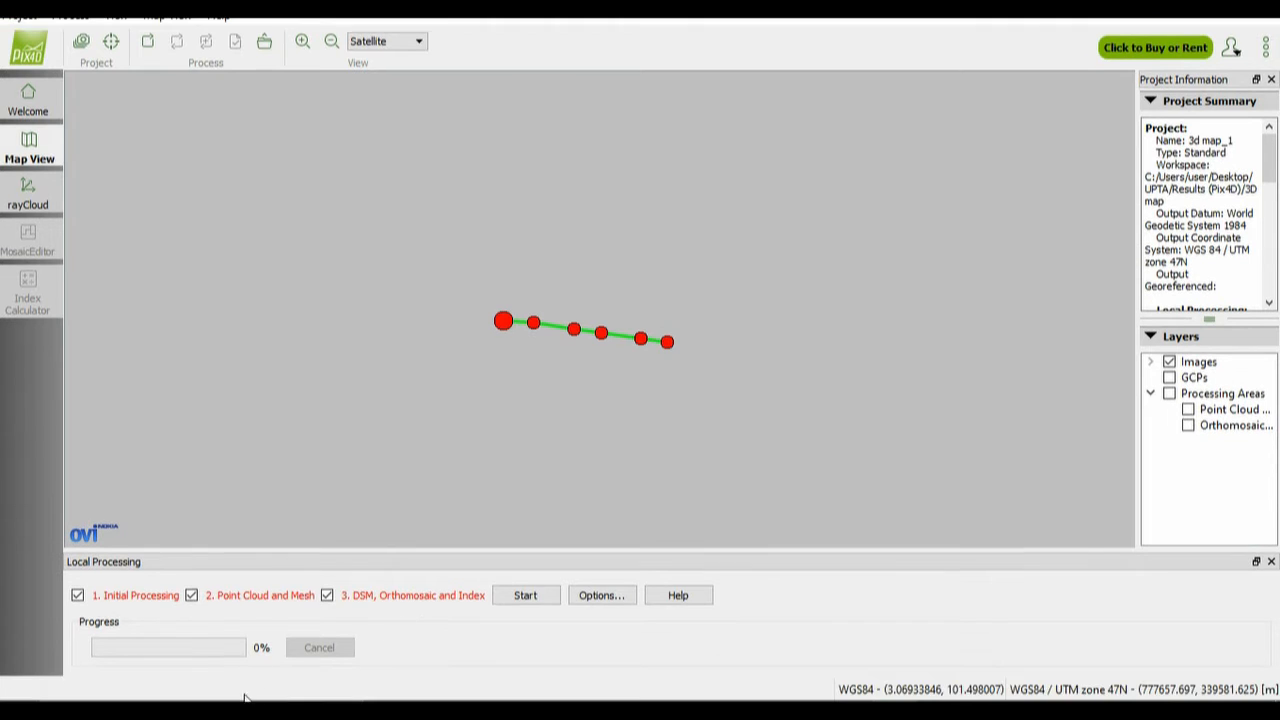
Step: Isolate each of the three local processing steps in turn to check its purpose, and re-enable all three
click(191, 596)
click(327, 596)
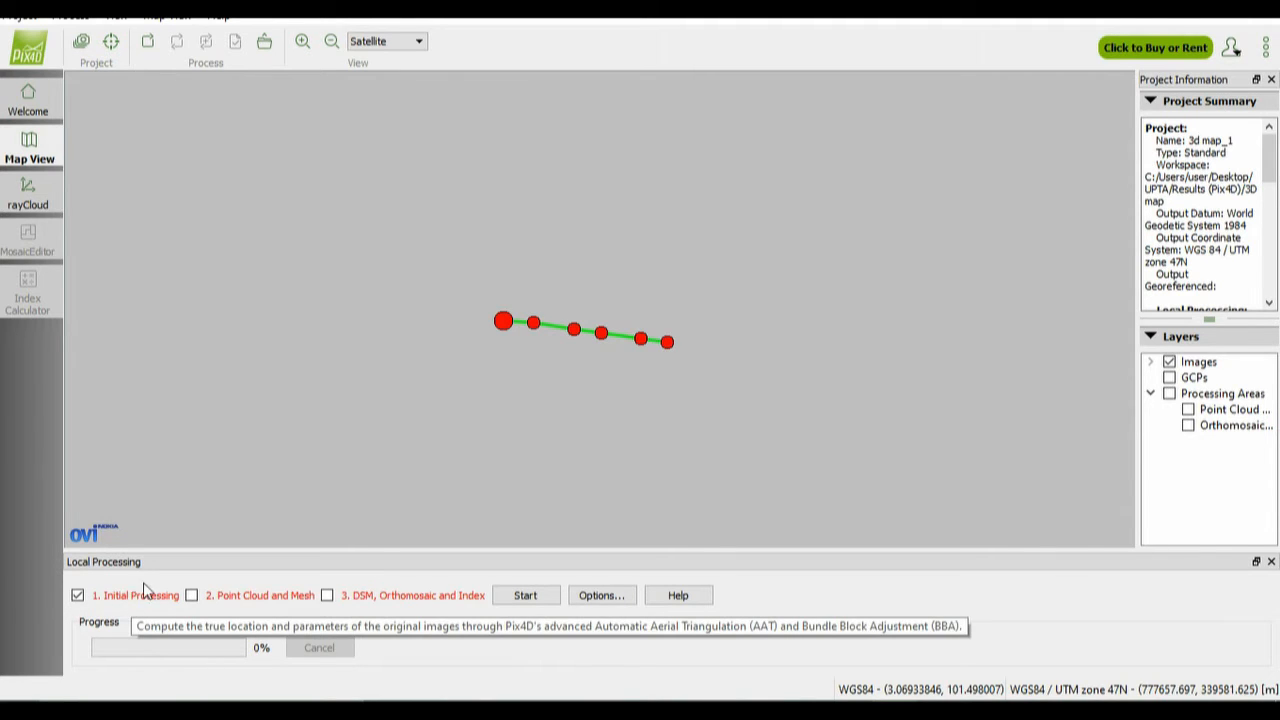
click(77, 595)
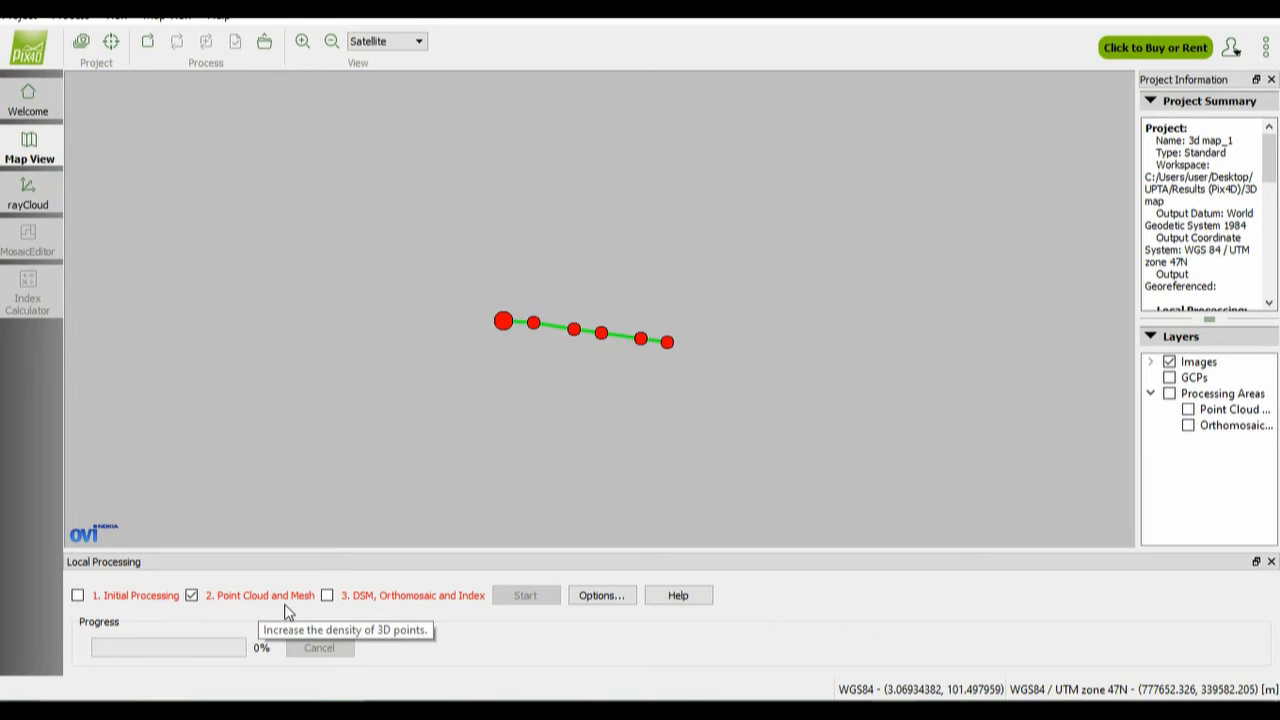
click(327, 595)
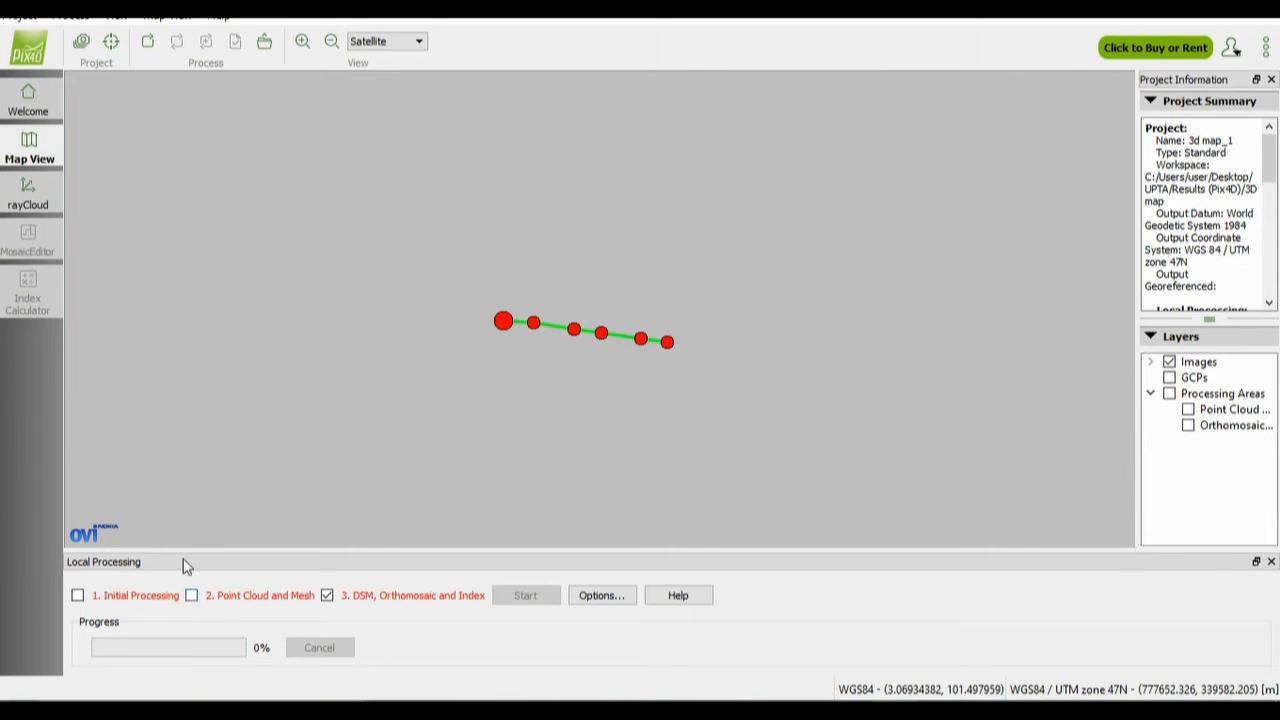
click(78, 596)
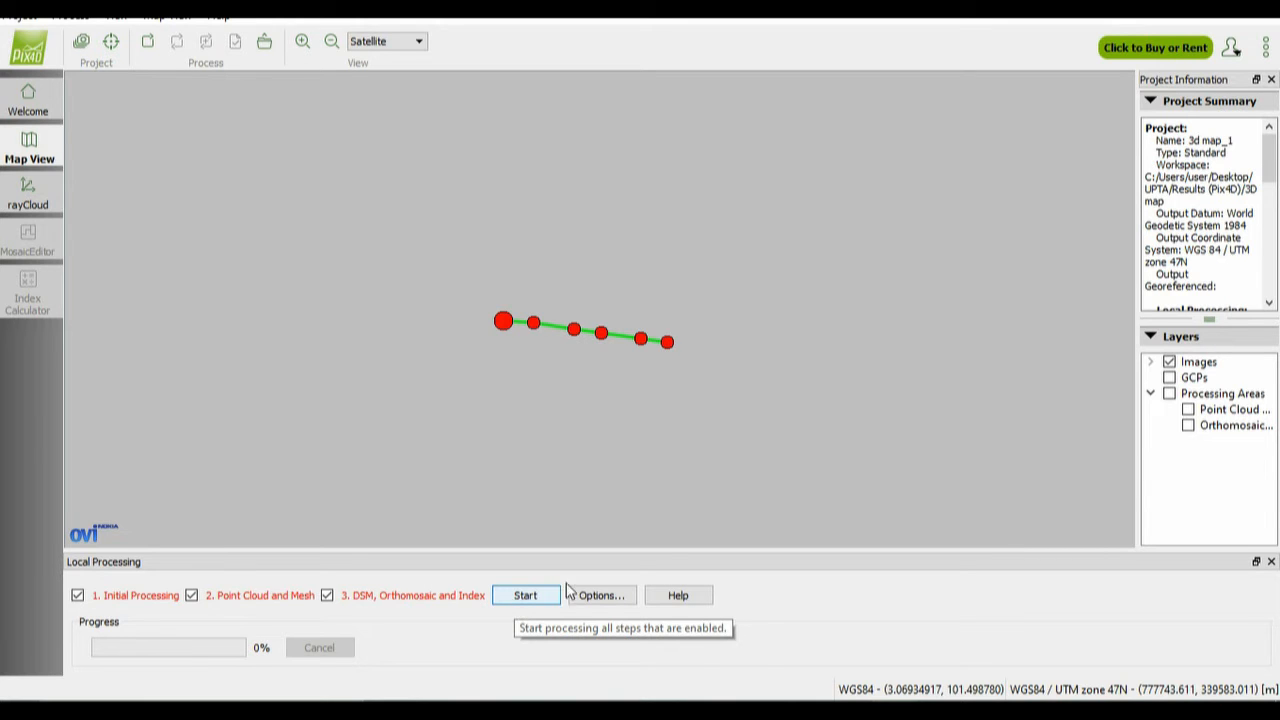
Step: Open the processing options and review the settings of the initial processing, point cloud and DSM steps
click(600, 596)
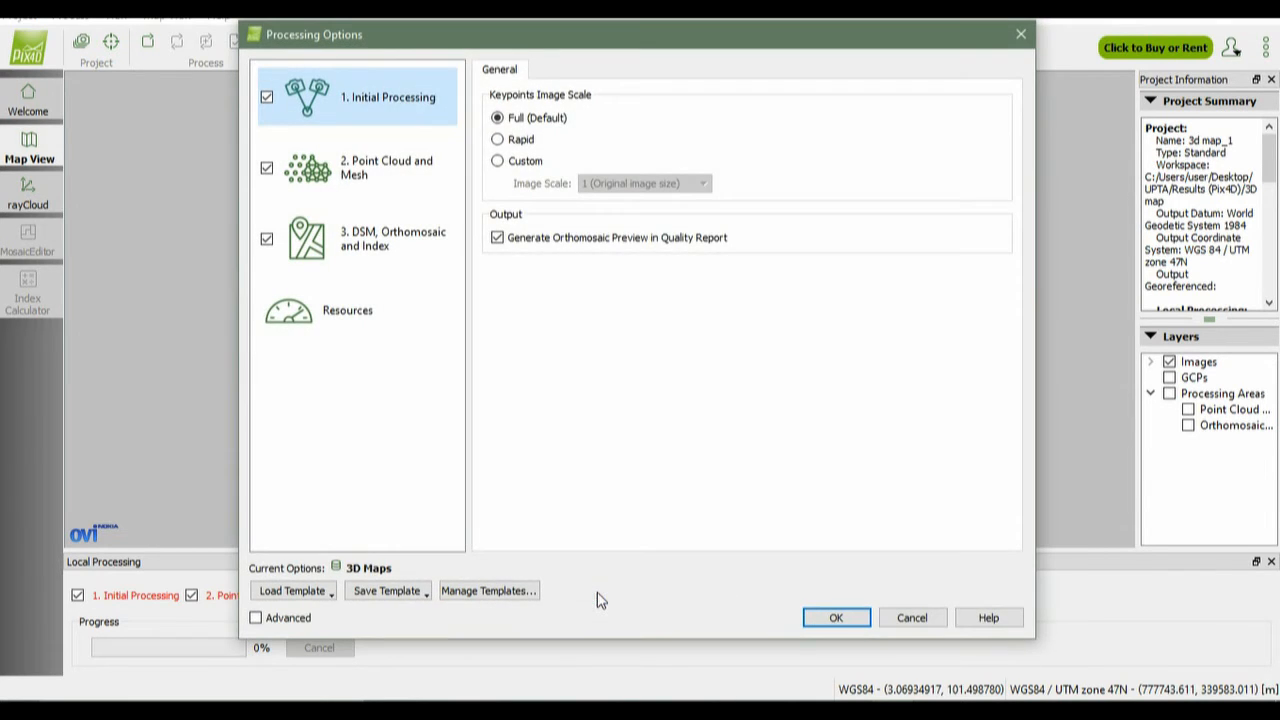
click(420, 175)
click(408, 238)
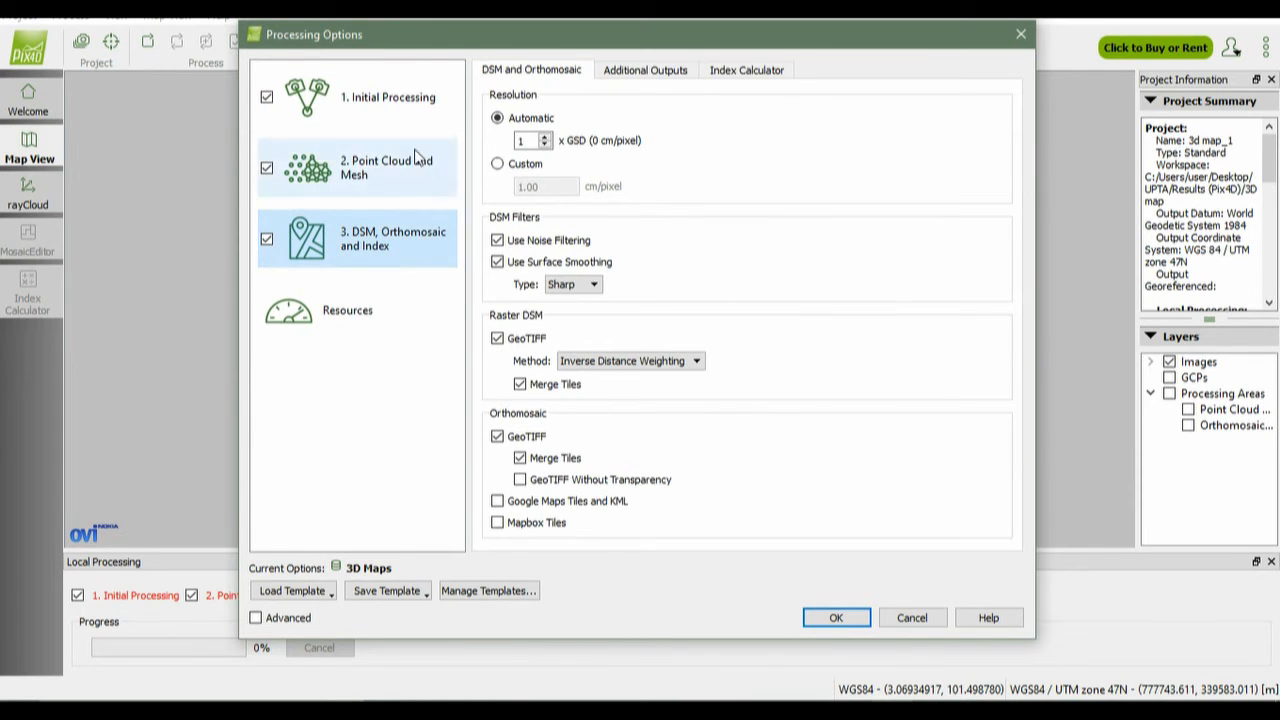
click(416, 102)
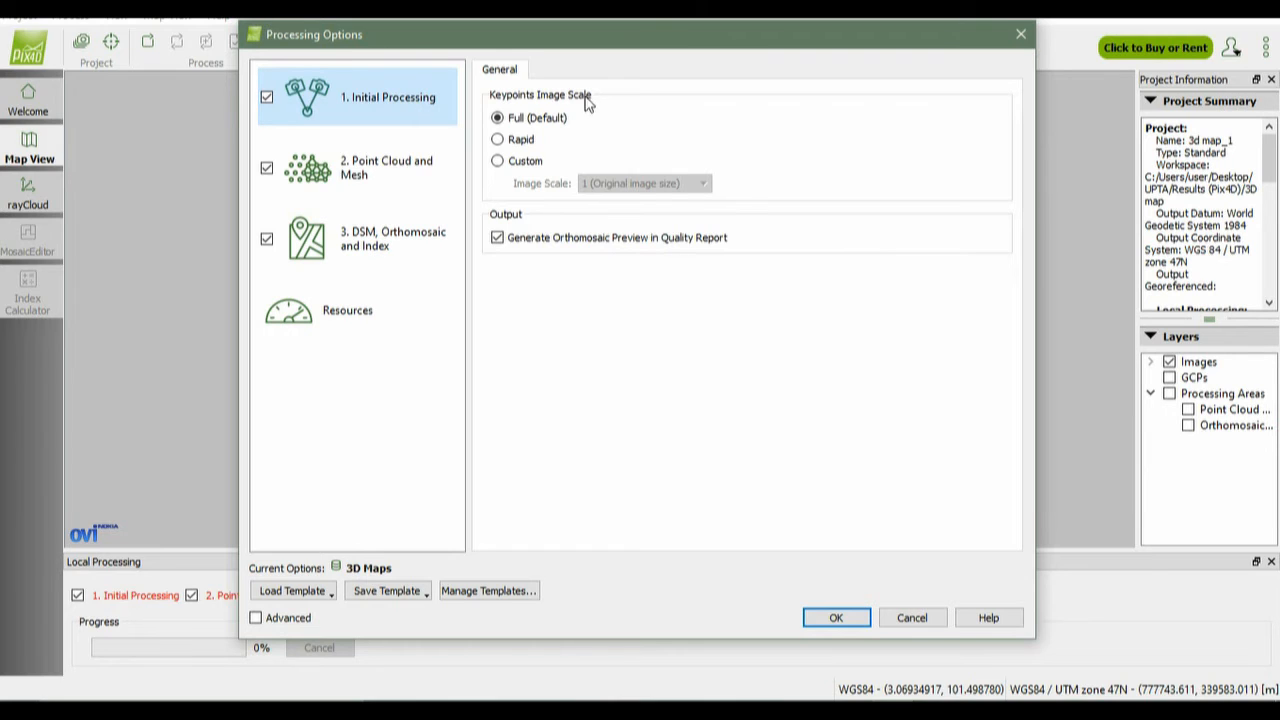
Step: Set the point cloud densification's point density to Low (Fast) and add LAZ as a densified point cloud output
click(427, 172)
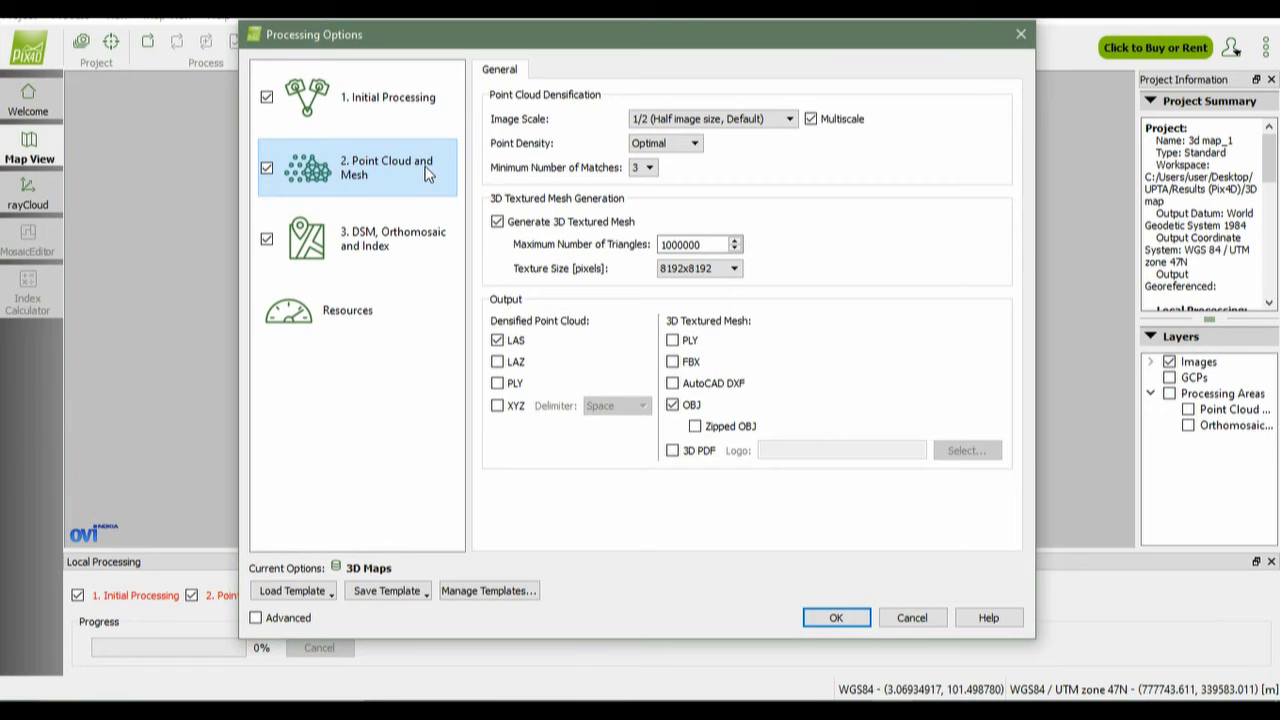
click(694, 144)
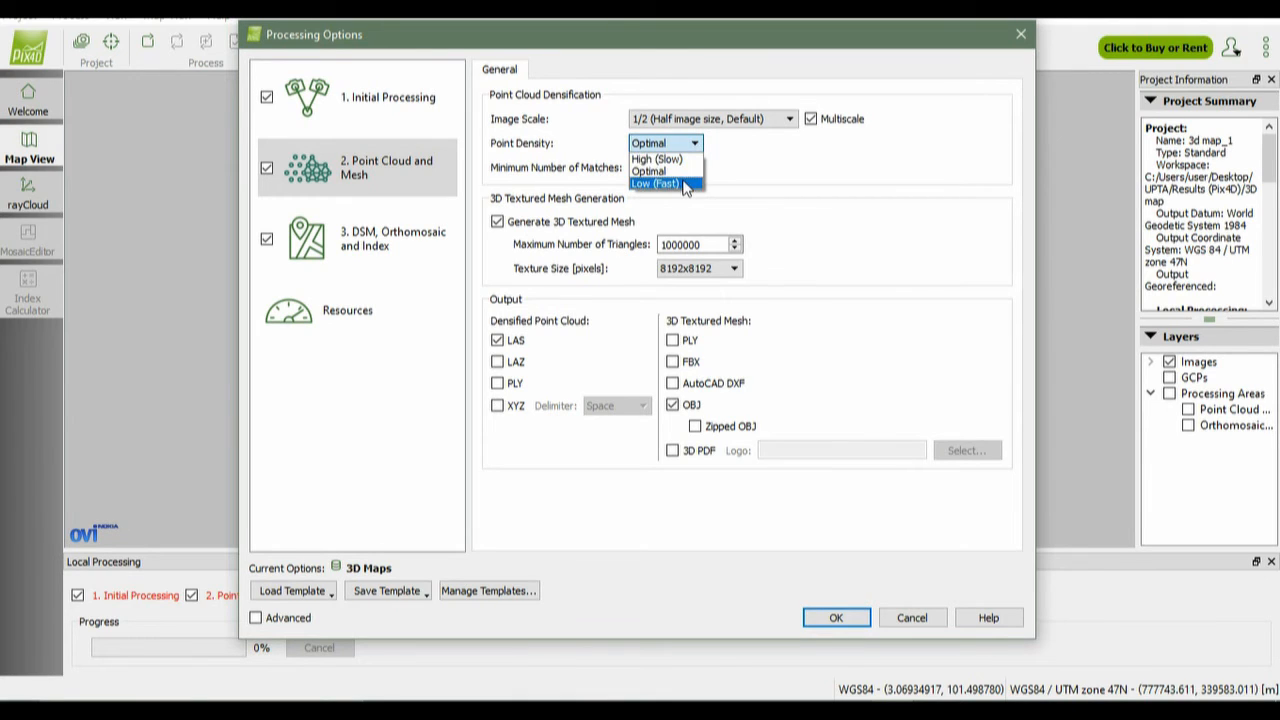
click(686, 183)
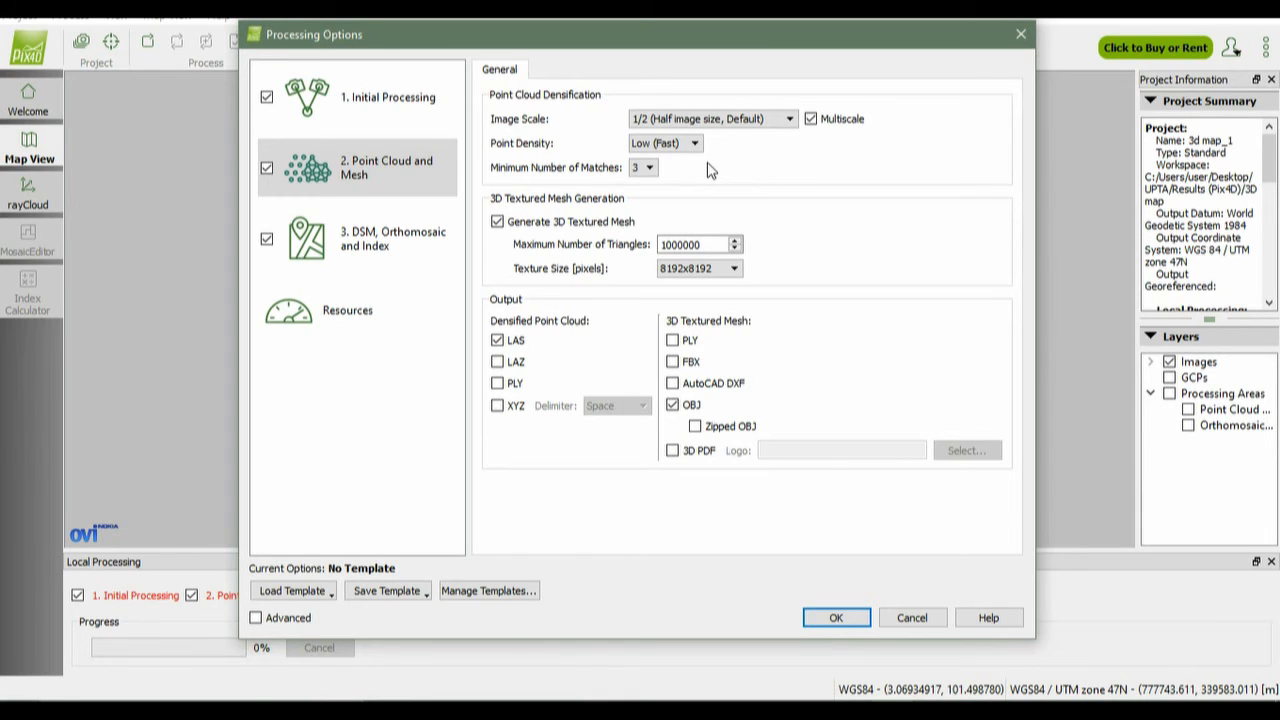
click(694, 143)
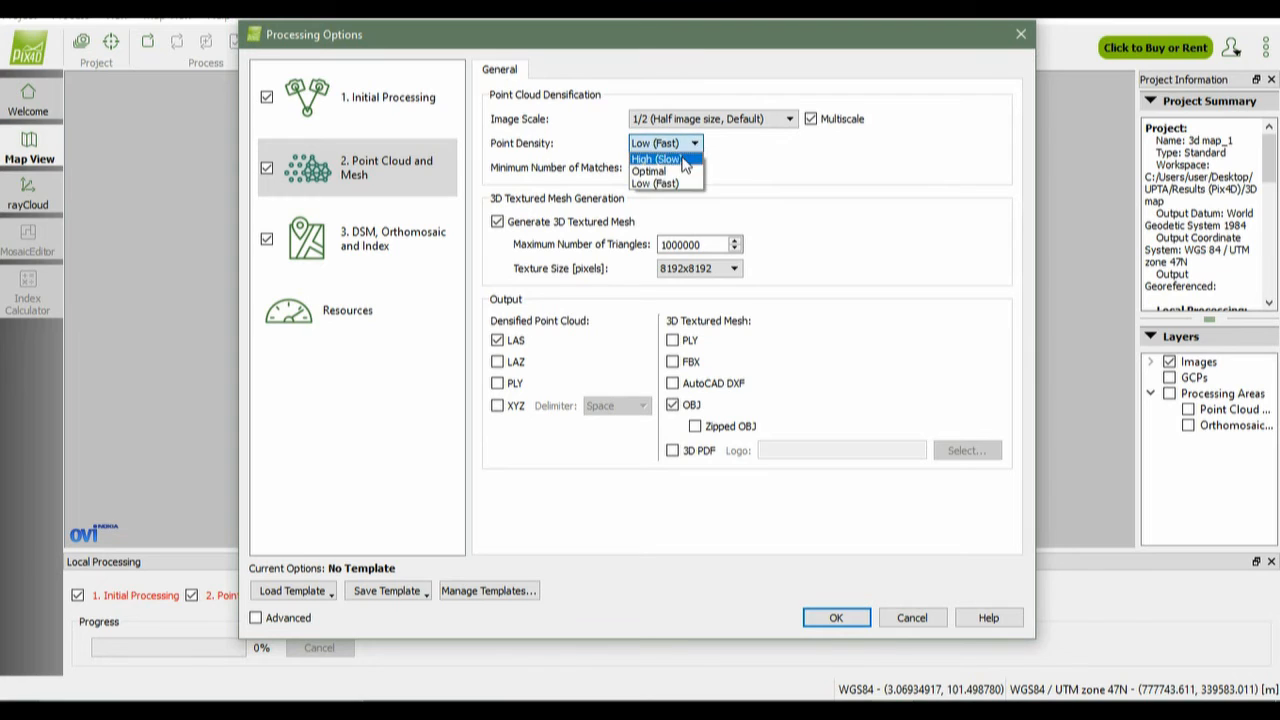
click(684, 157)
click(665, 143)
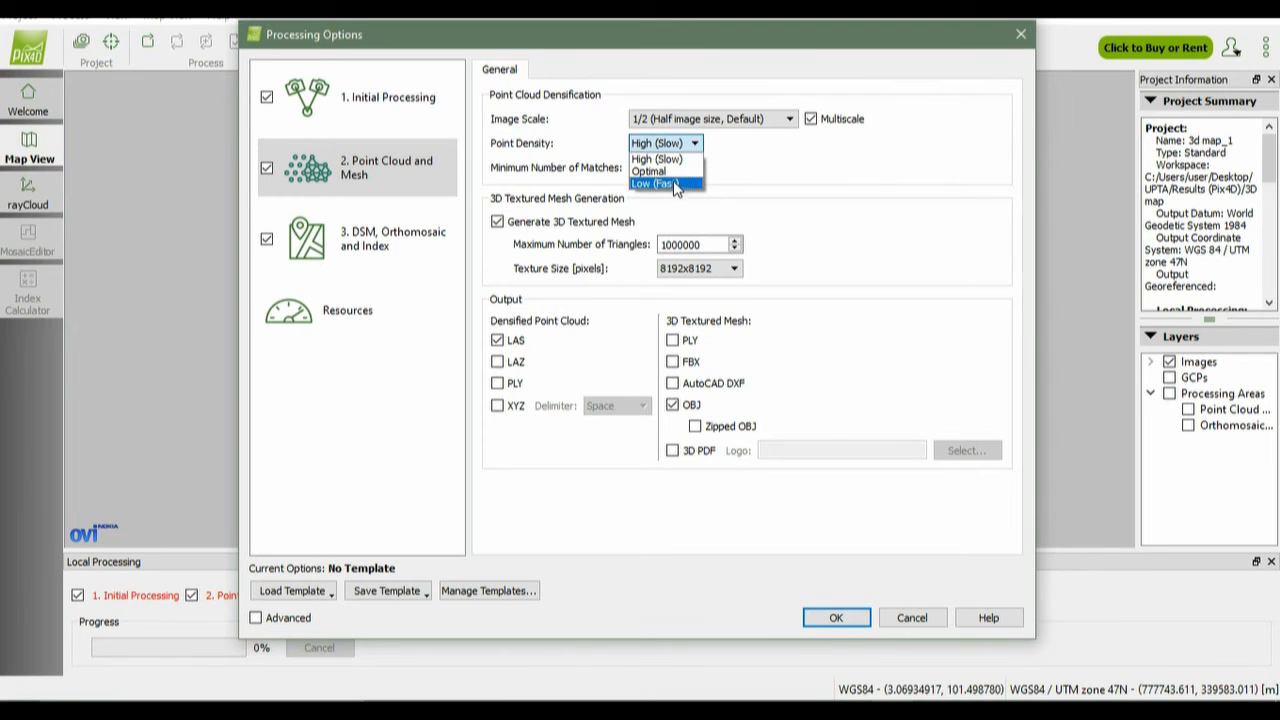
click(676, 186)
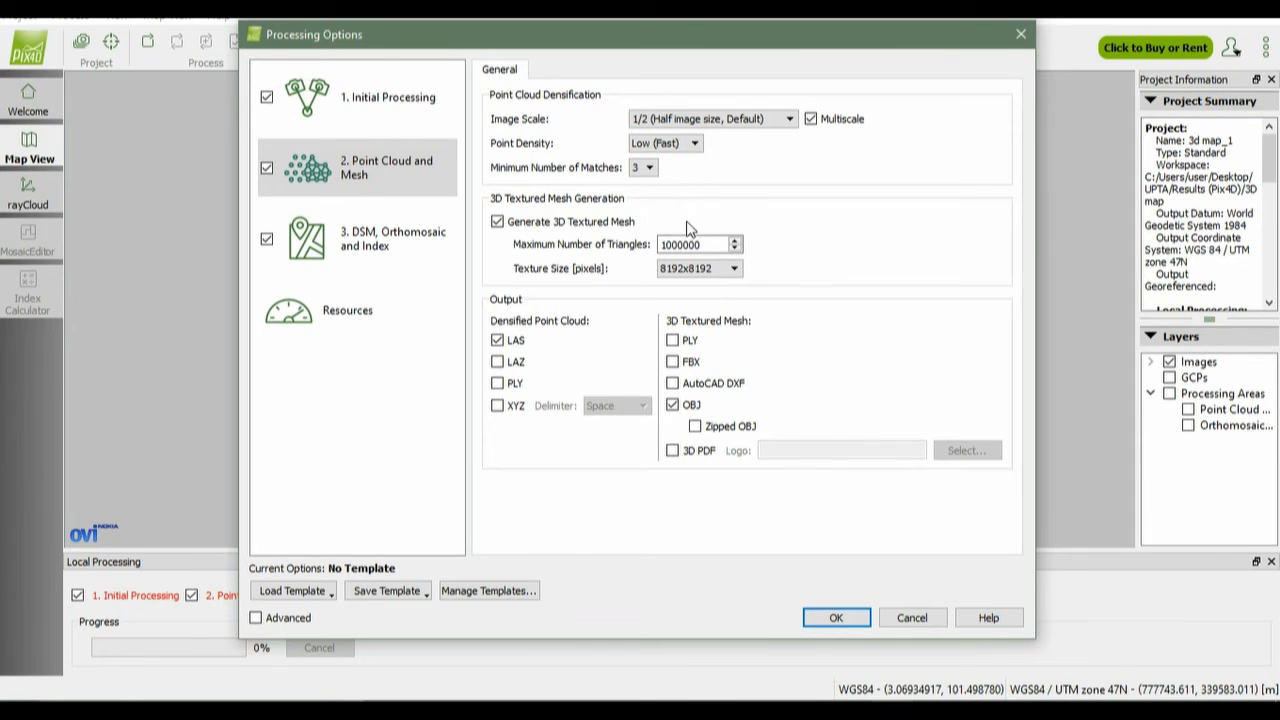
click(499, 363)
Step: Enable LAS and LAZ as grid DSM formats in the additional outputs of the DSM, Orthomosaic and Index step
click(410, 246)
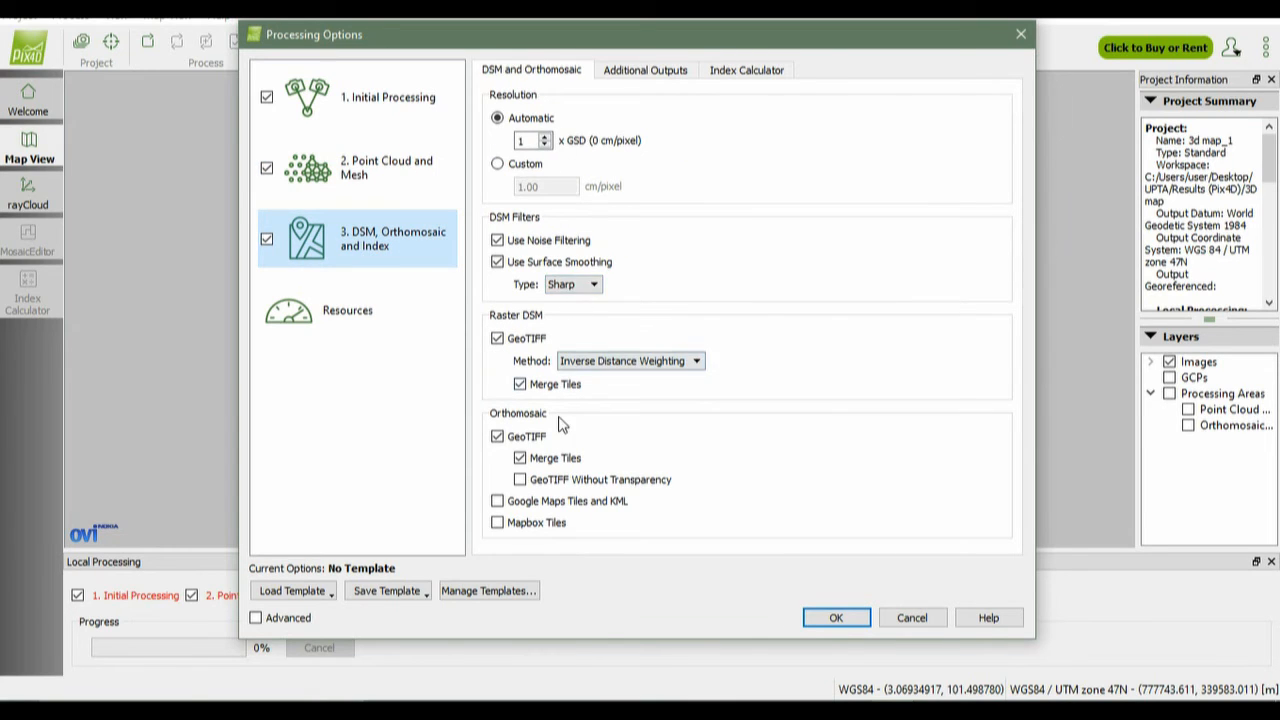
click(654, 74)
click(497, 119)
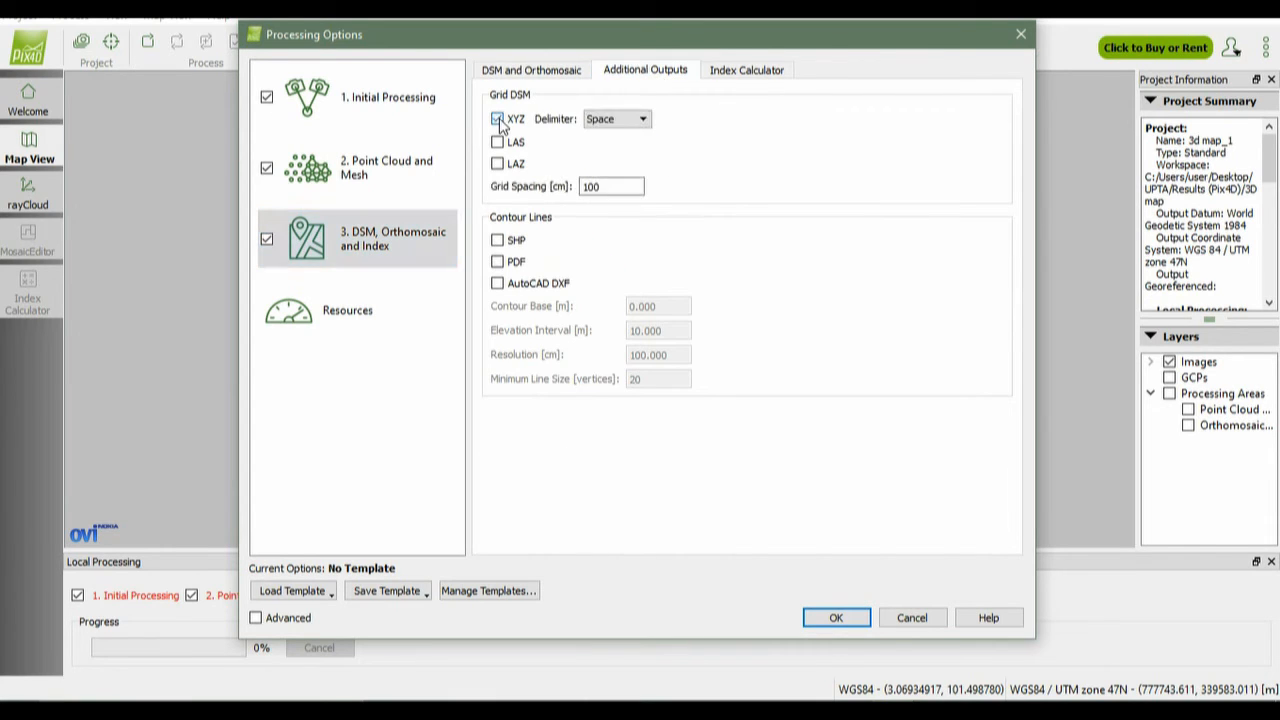
click(497, 142)
click(497, 119)
click(497, 163)
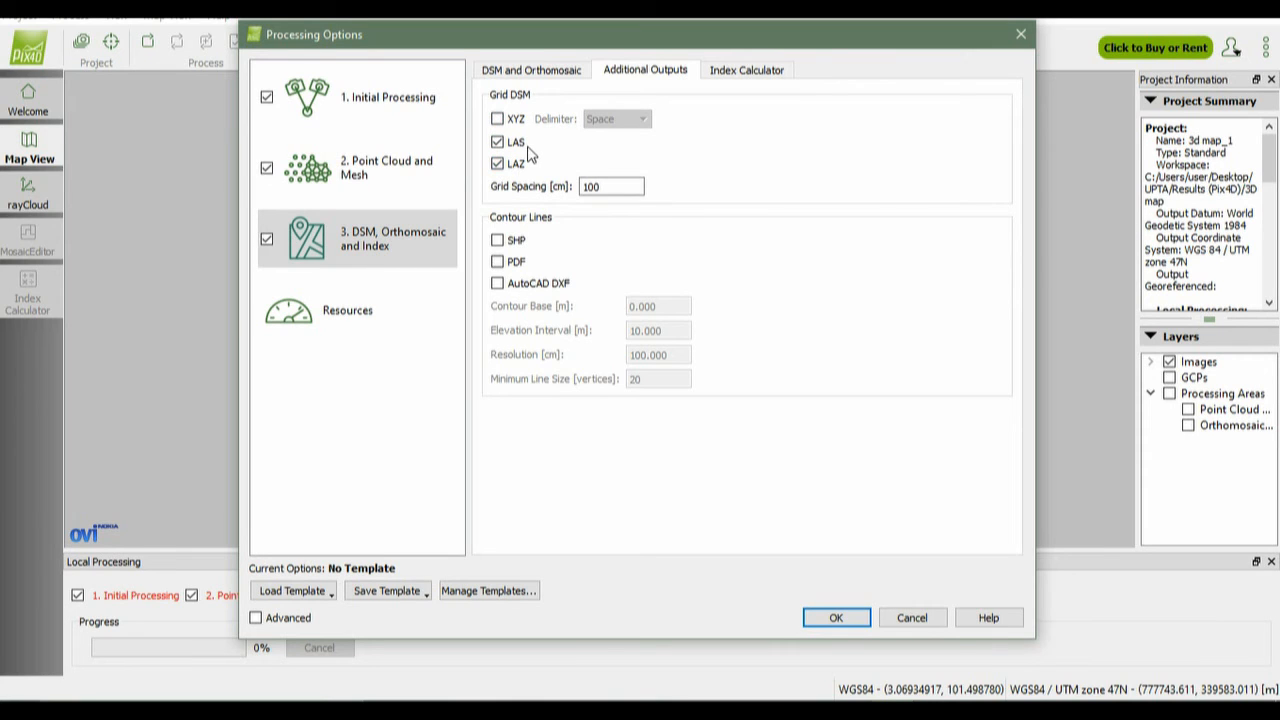
Step: Enable SHP contour lines with a contour base of 5 m and an elevation interval of 10 m
click(499, 242)
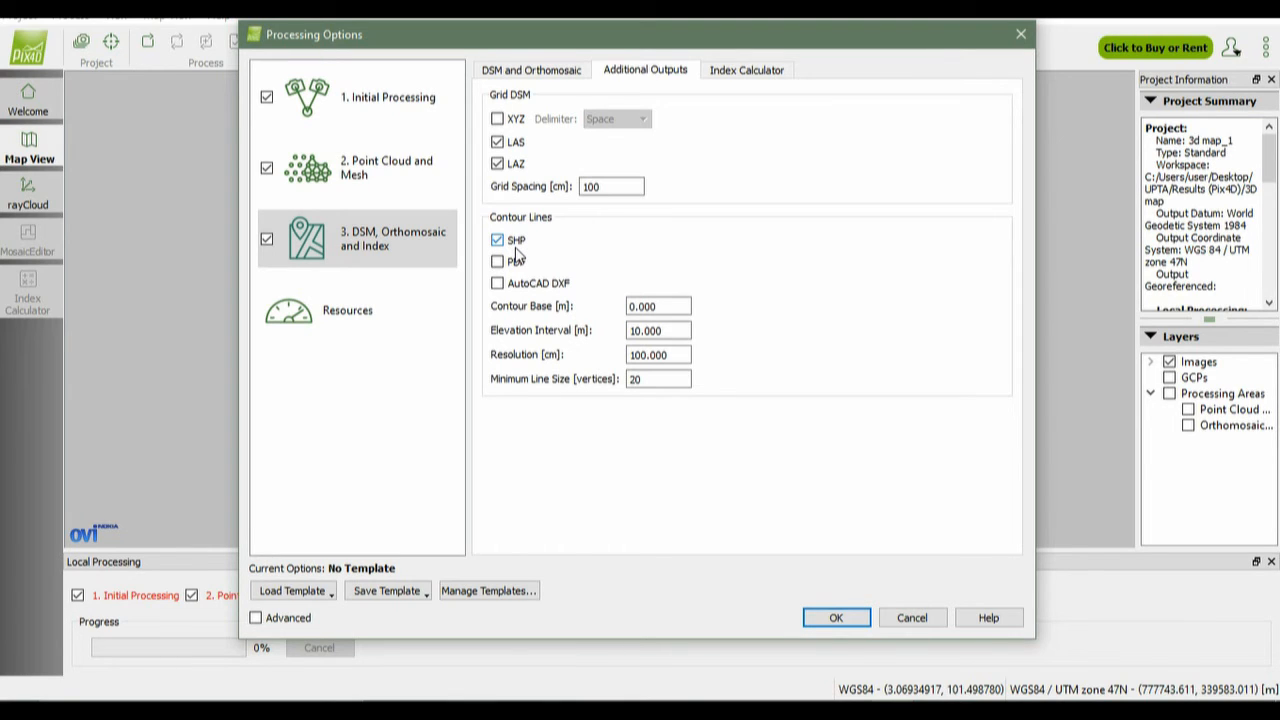
click(668, 309)
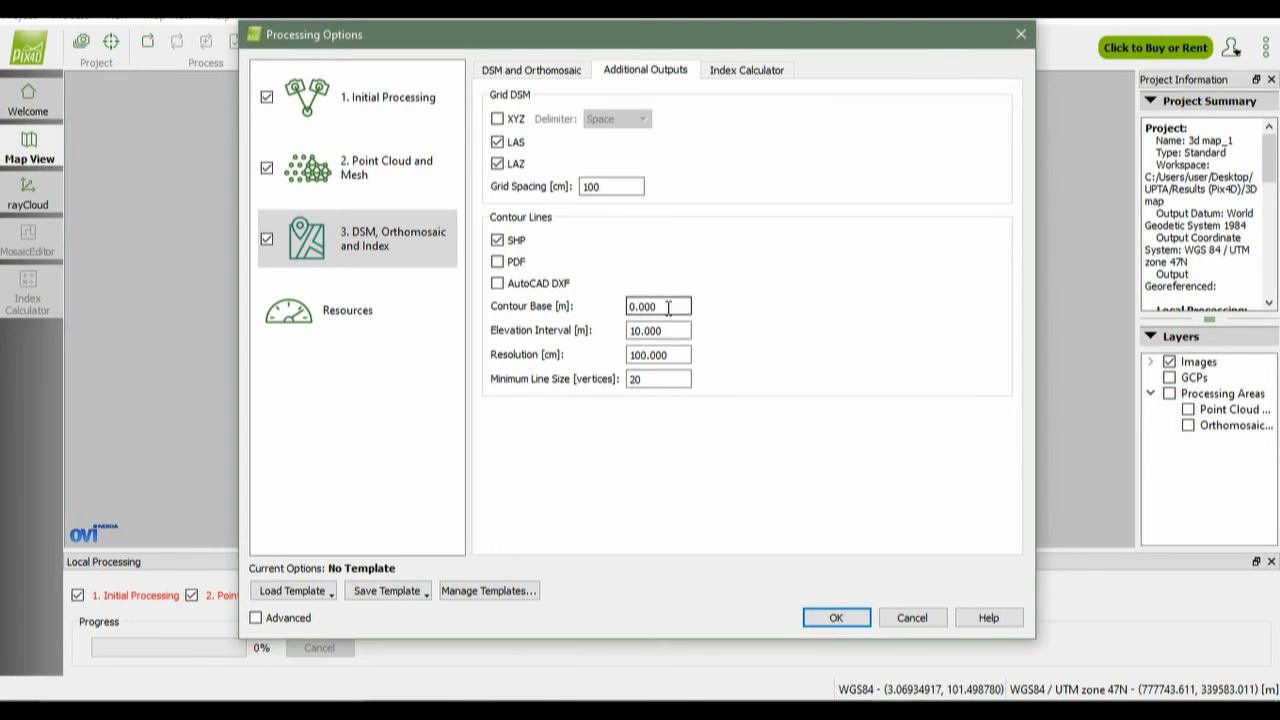
drag(668, 307, 612, 313)
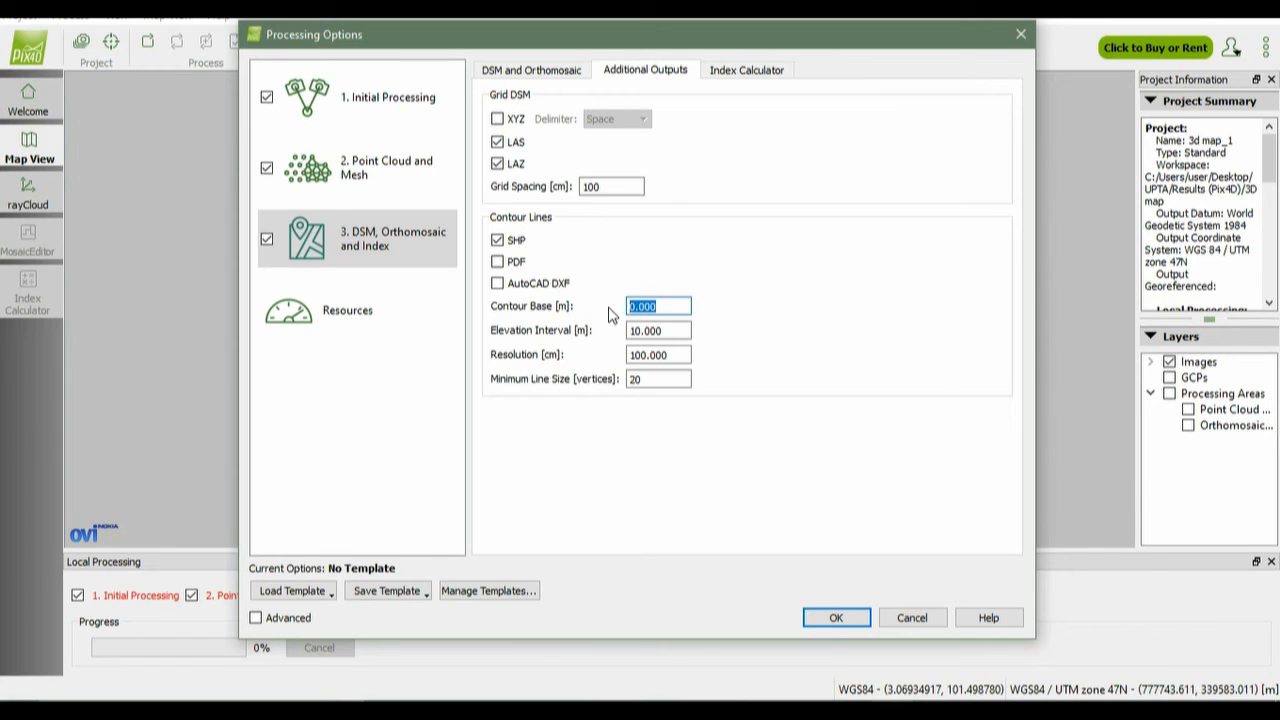
text(5)
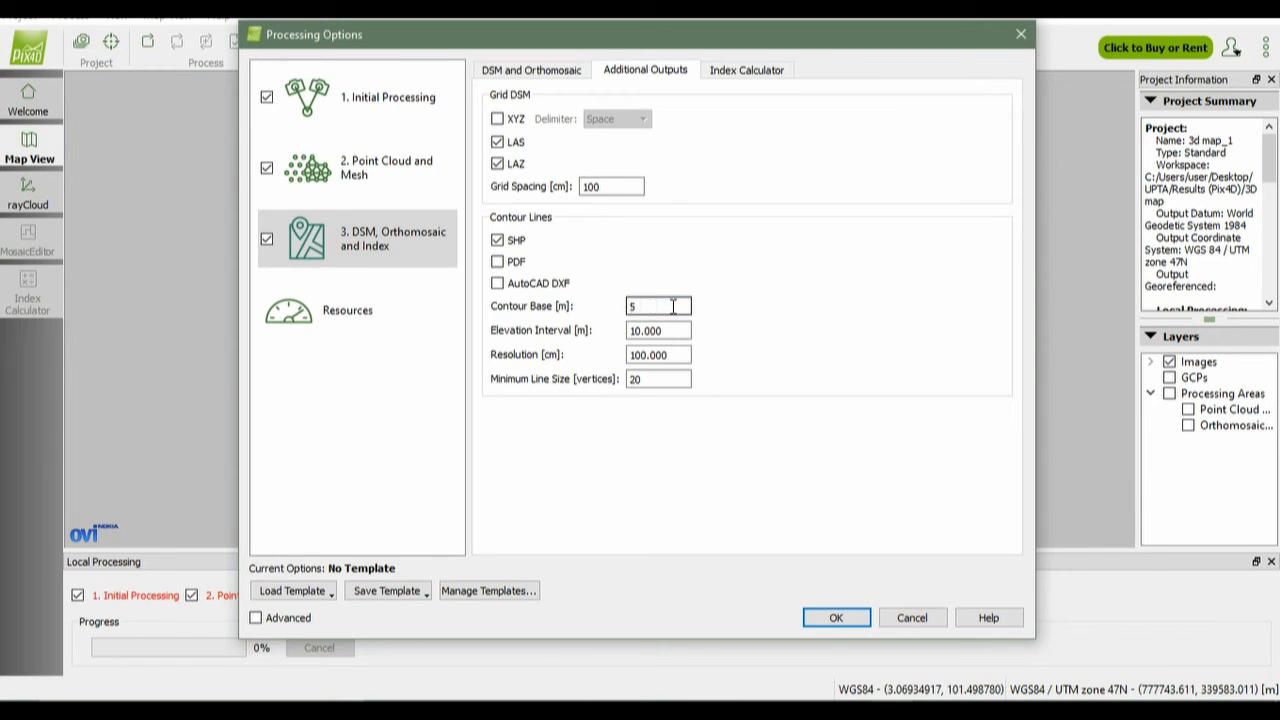
drag(668, 332, 616, 333)
click(666, 330)
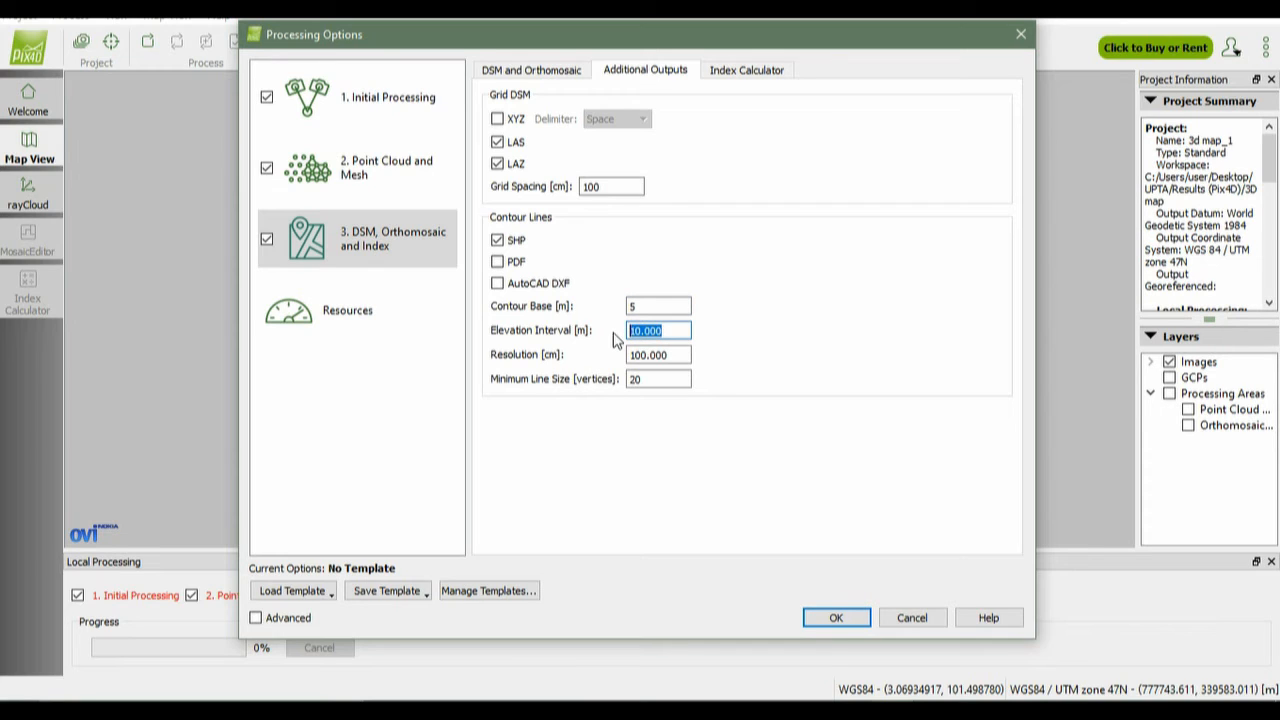
click(664, 333)
drag(668, 331, 590, 332)
text(20)
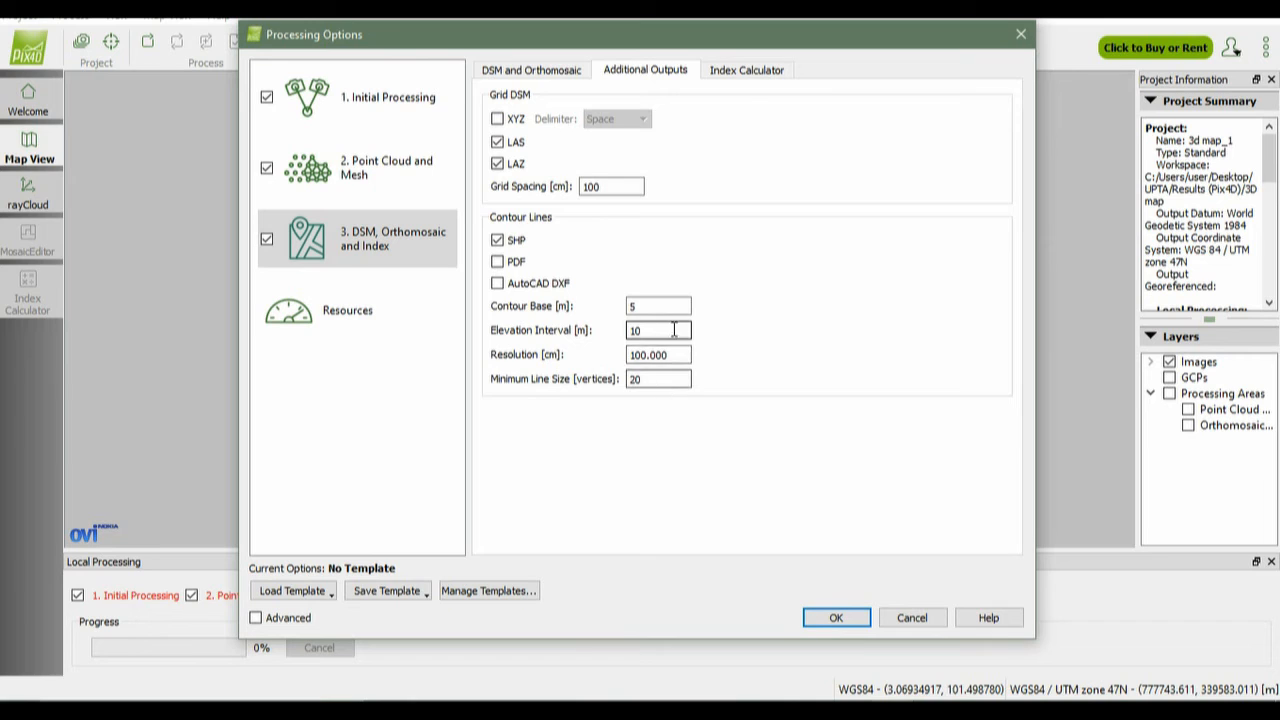
Step: Check the index calculator and resource settings, then accept the processing options and start processing all three steps
click(746, 72)
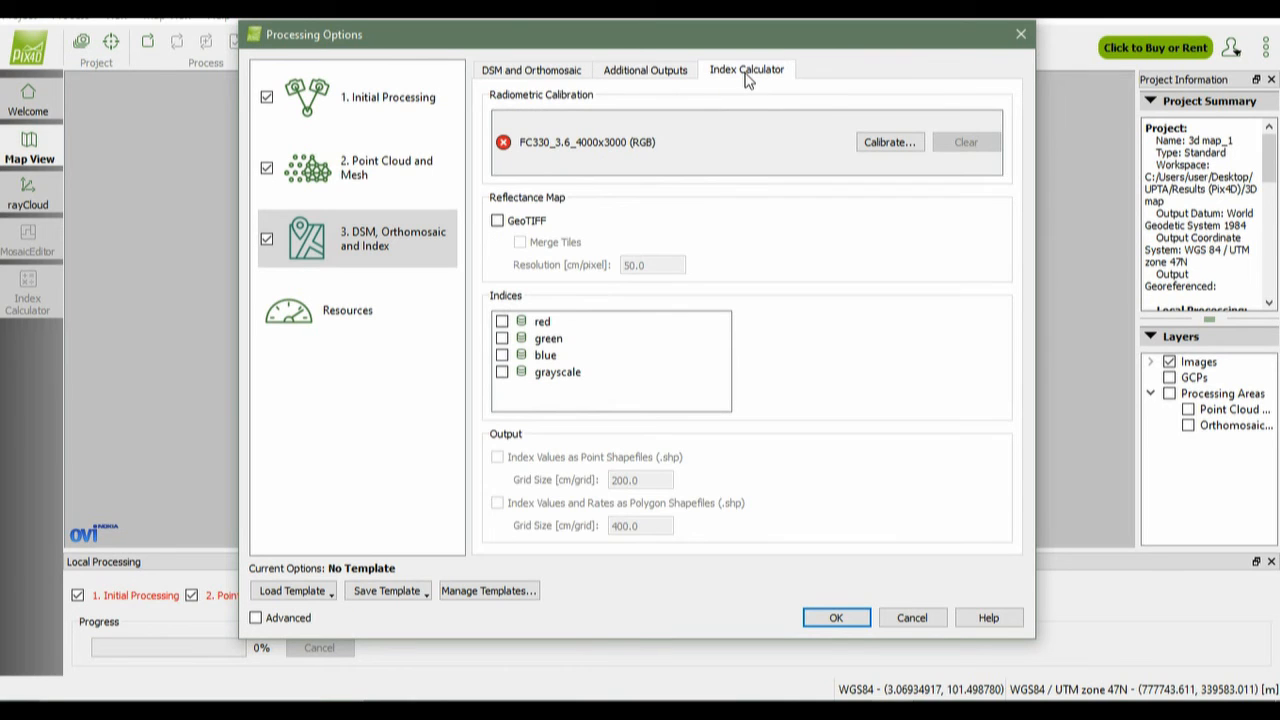
click(407, 320)
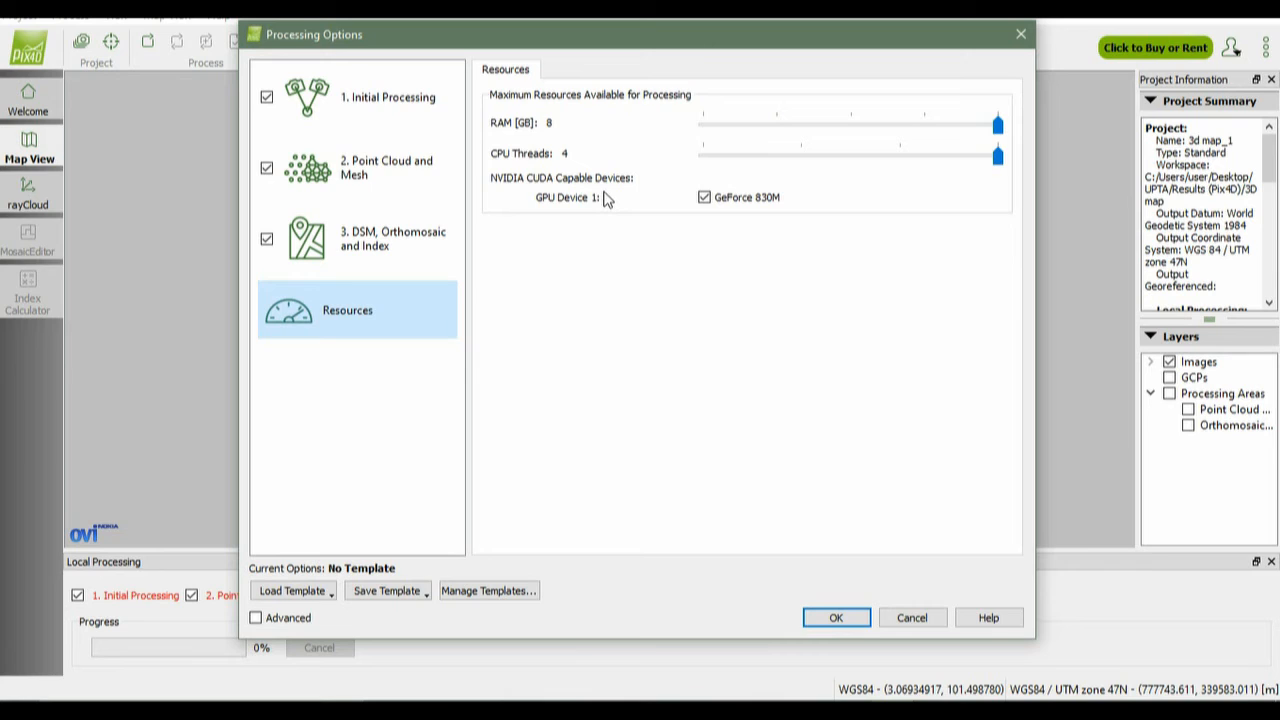
click(409, 99)
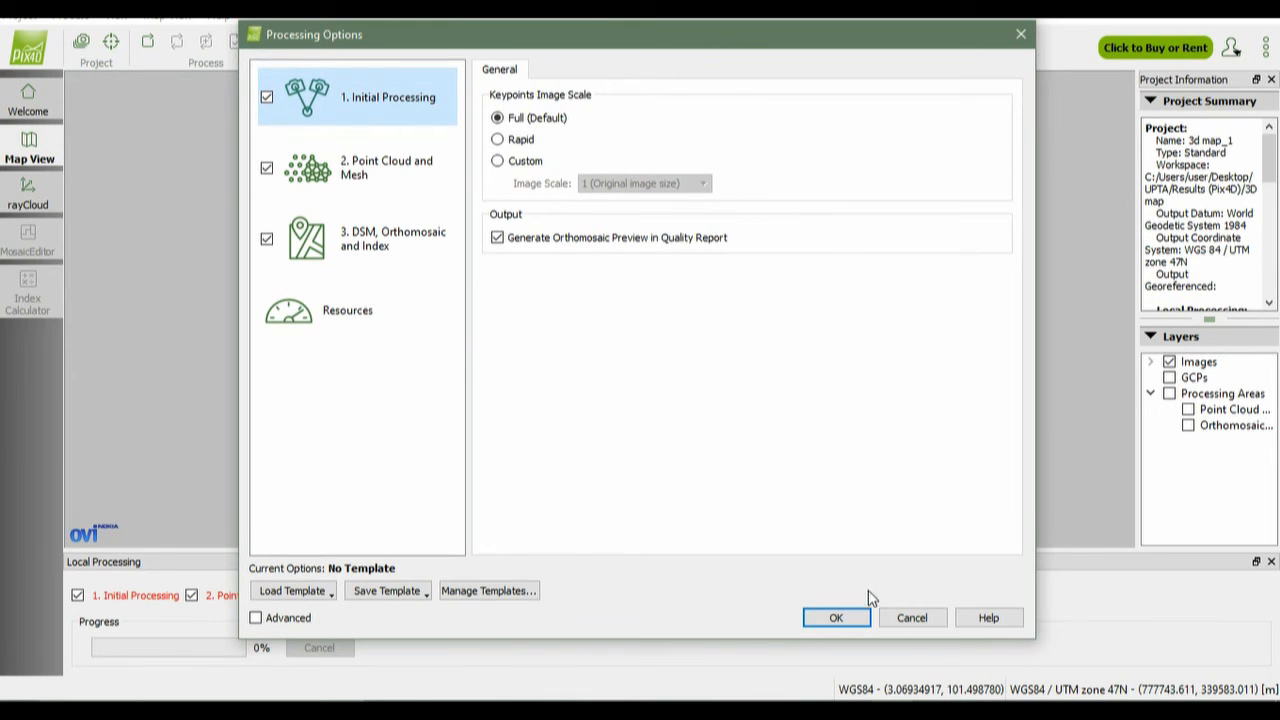
click(857, 622)
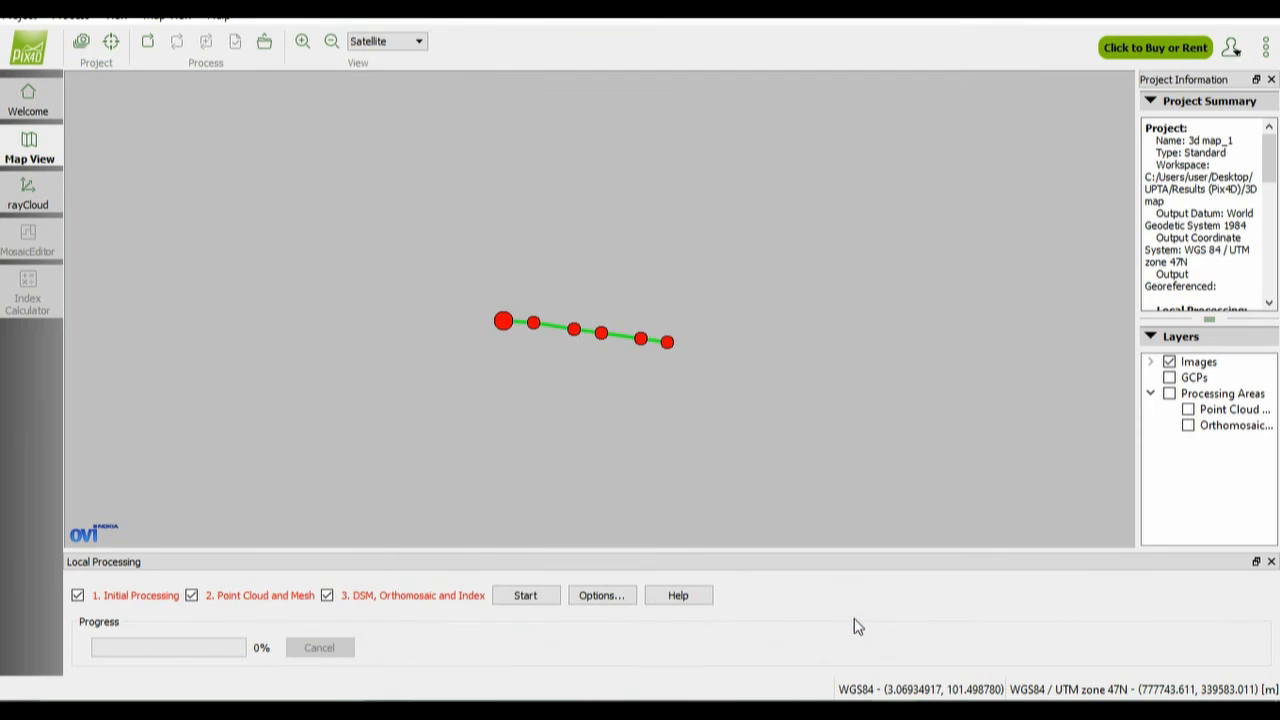
click(526, 597)
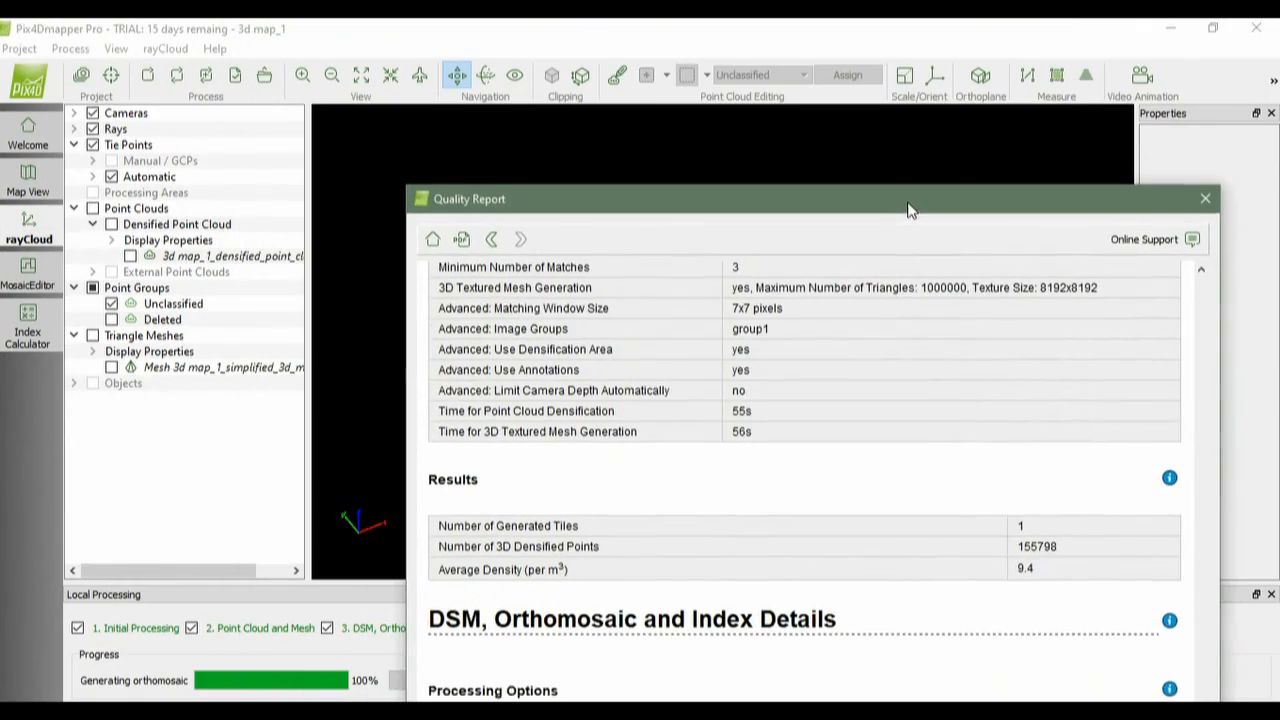
Step: Review the quality report backwards from the DSM and densification details through the bundle block adjustment to its beginning
drag(908, 210, 743, 58)
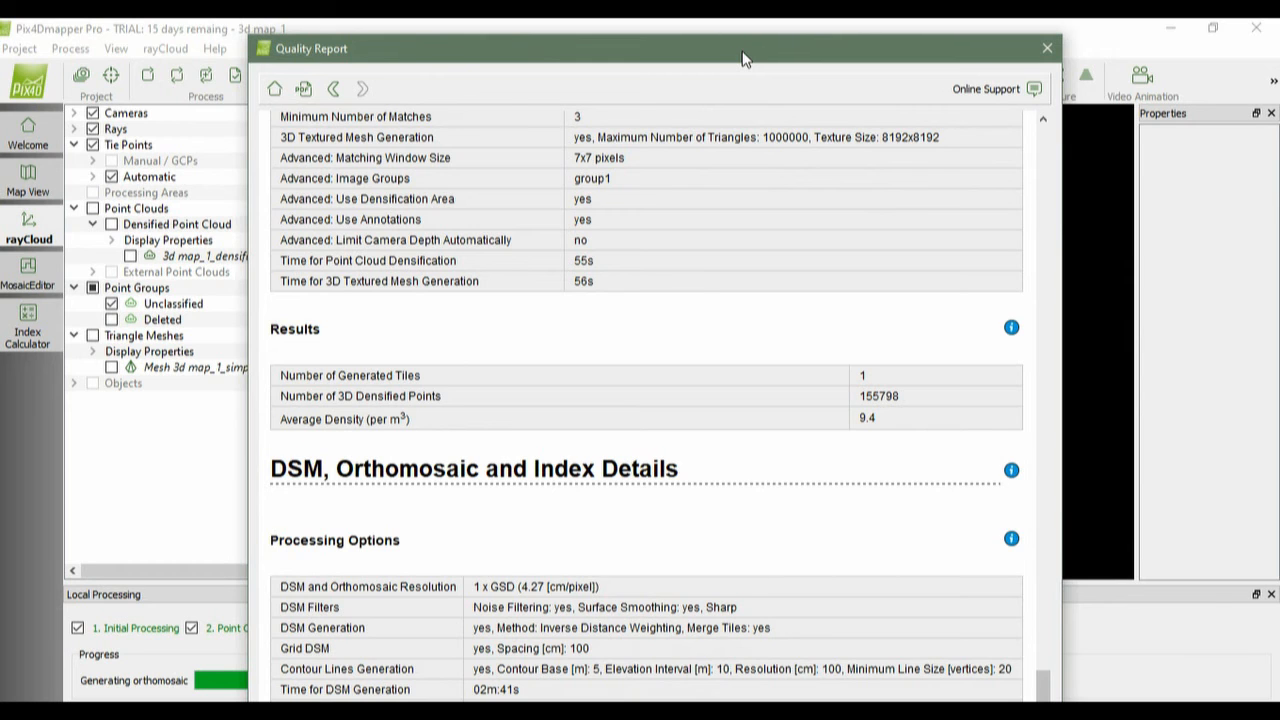
mouse_move(743, 58)
mouse_down()
mouse_move(729, 49)
mouse_move(691, 77)
mouse_move(700, 39)
mouse_move(747, 52)
mouse_up()
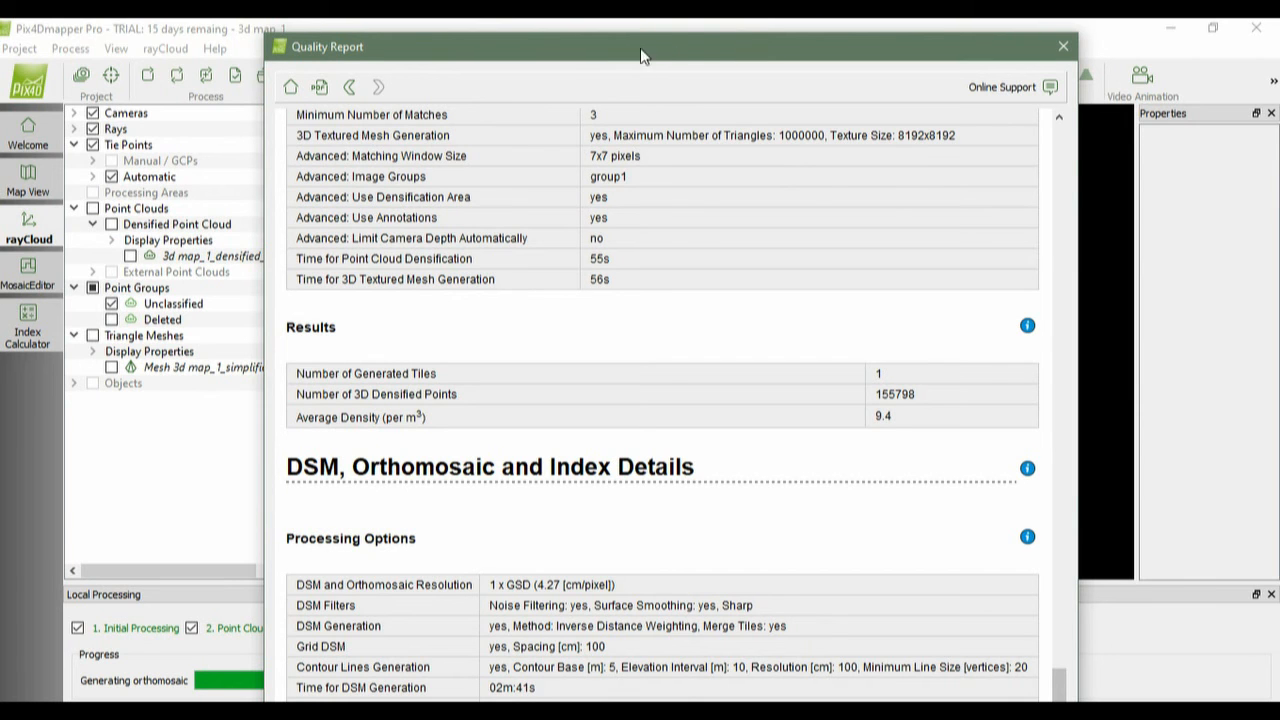
drag(617, 49, 594, 78)
scroll(883, 330, up, 20)
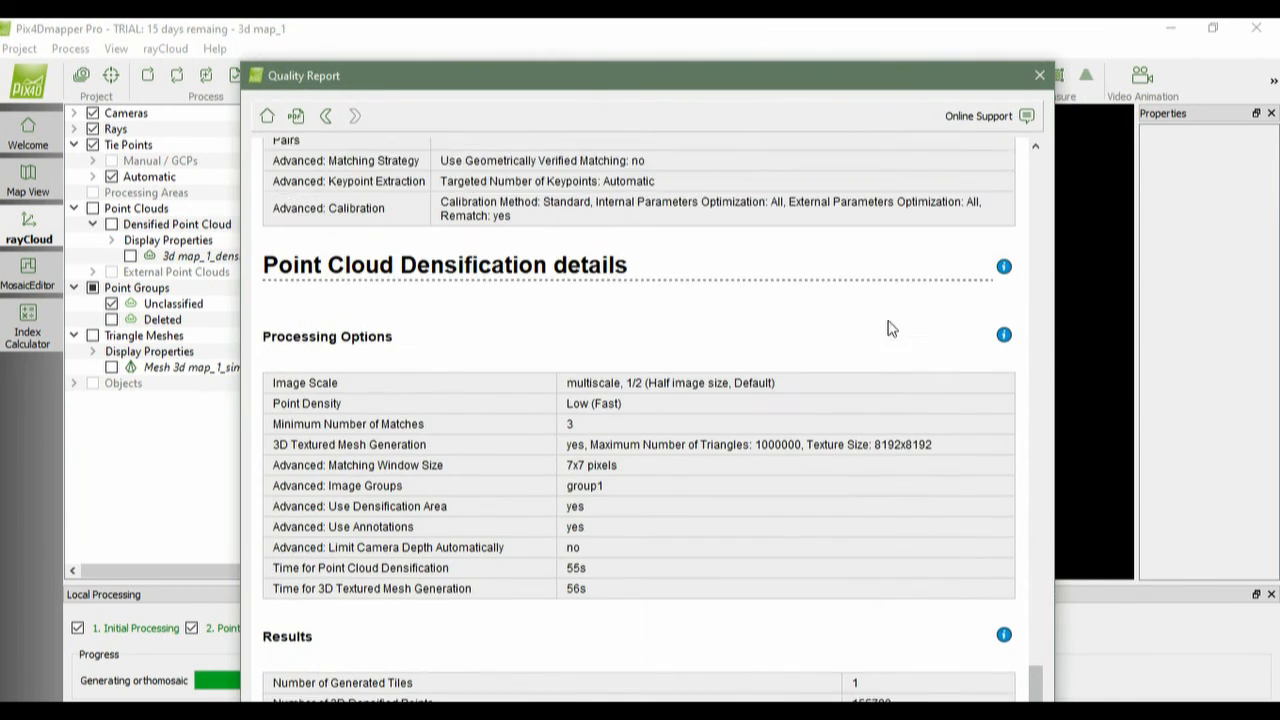
scroll(880, 344, up, 20)
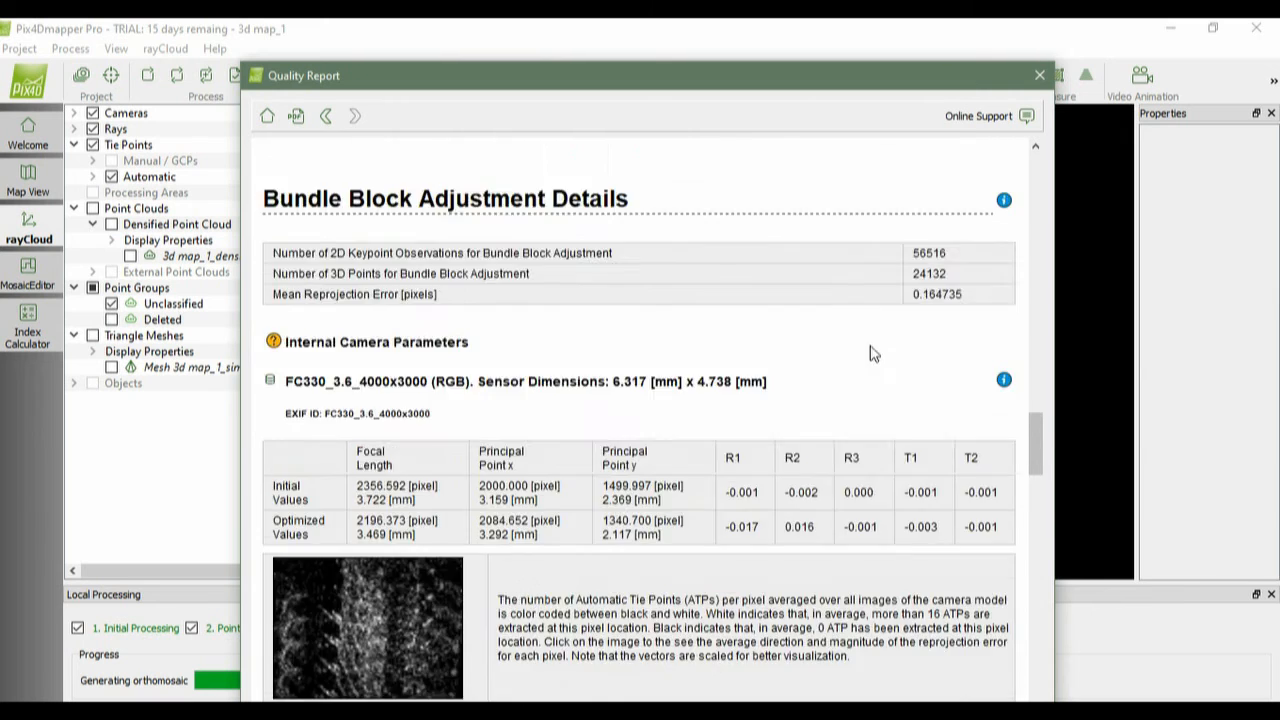
scroll(885, 372, up, 15)
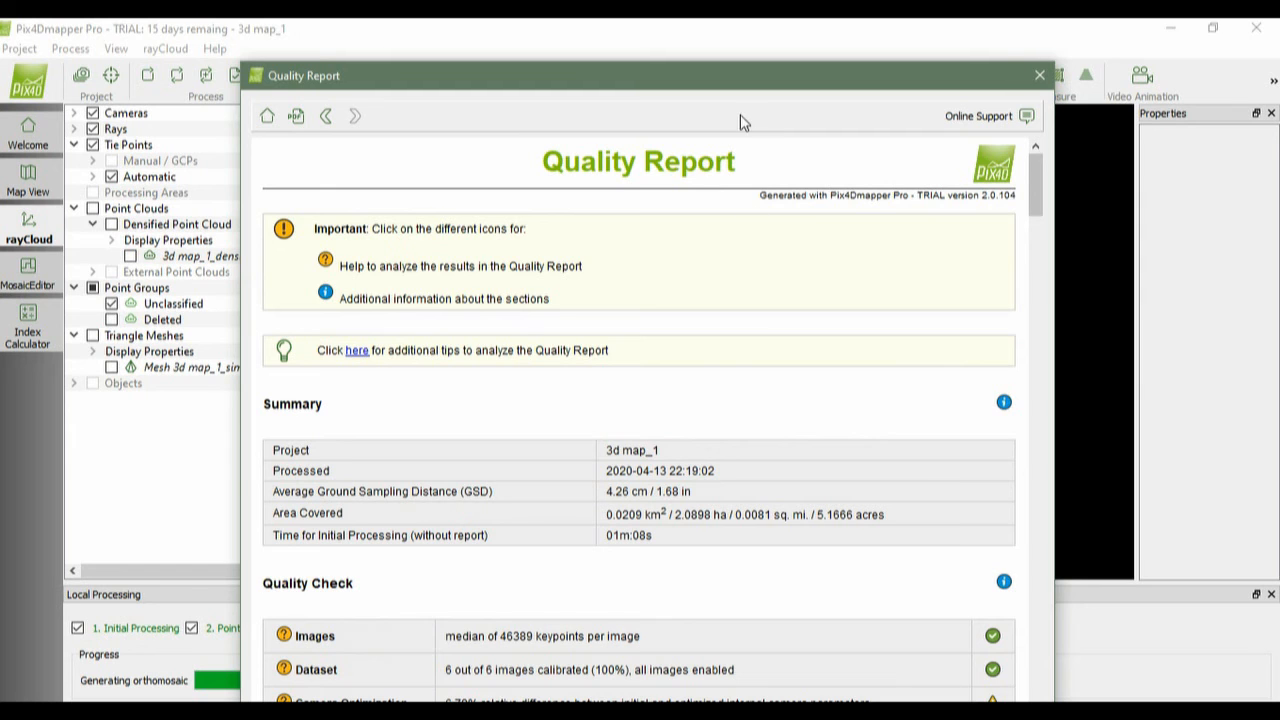
Step: Examine the quality report's summary, quality check table, and orthomosaic and DSM preview images
drag(743, 78, 670, 35)
scroll(613, 236, down, 3)
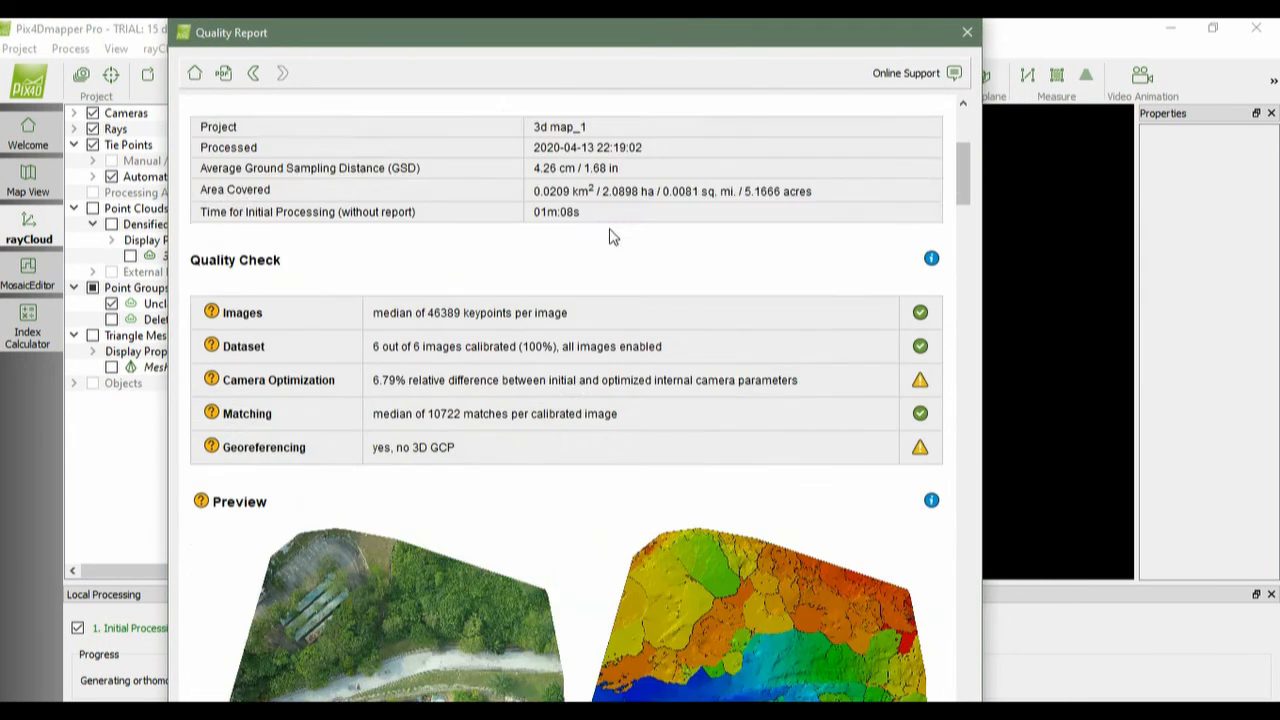
scroll(580, 260, down, 4)
scroll(551, 274, up, 3)
scroll(640, 278, up, 4)
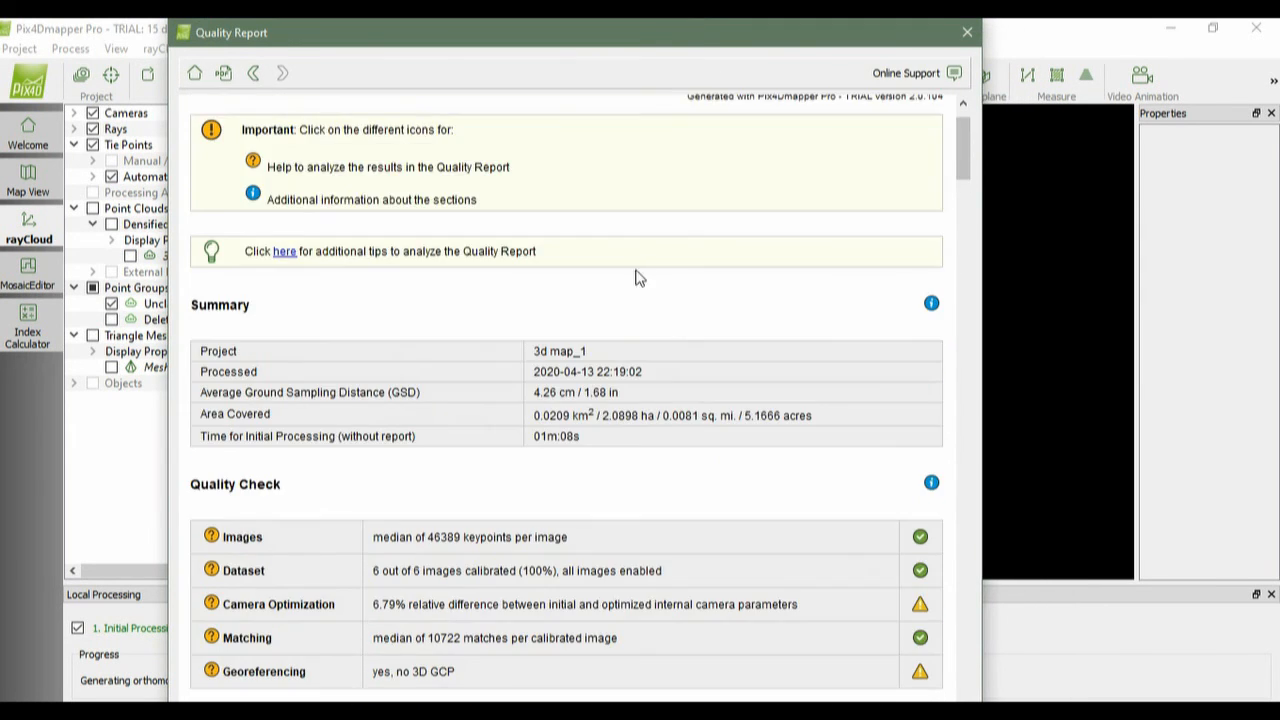
scroll(640, 278, up, 1)
drag(960, 144, 958, 210)
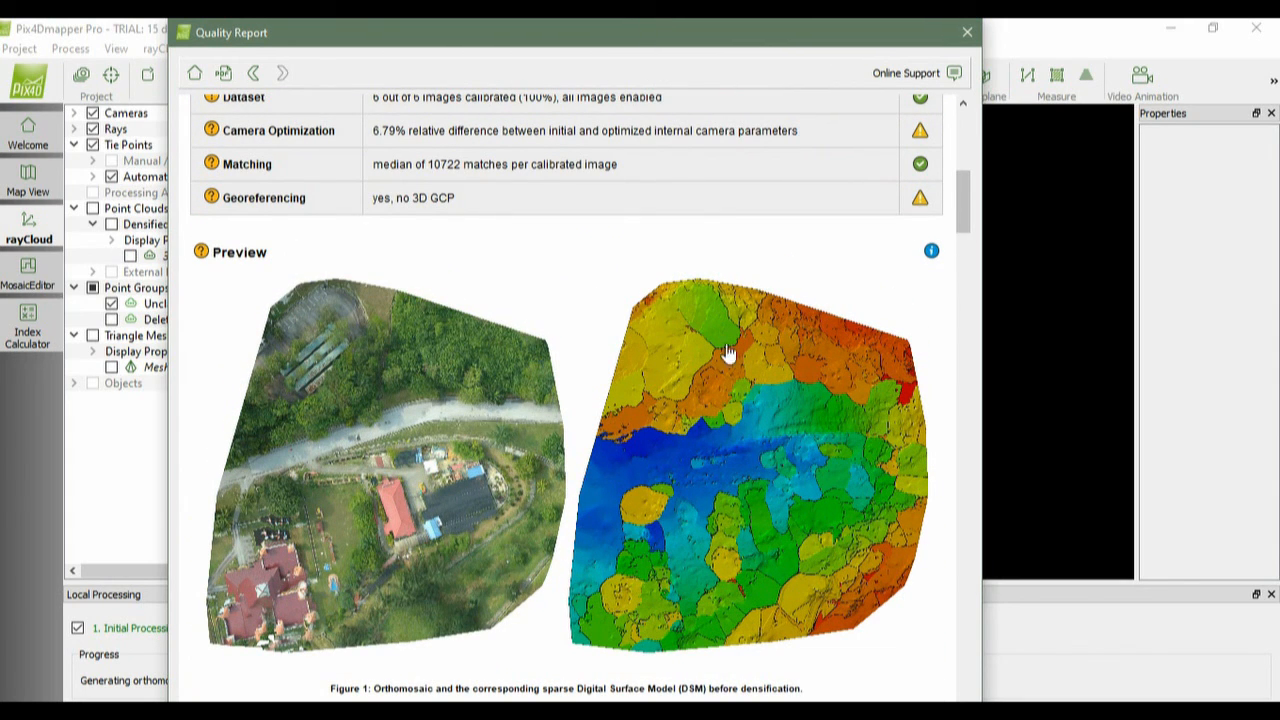
Step: Close the quality report and switch the project from the rayCloud to the Map View
drag(960, 205, 966, 82)
click(966, 31)
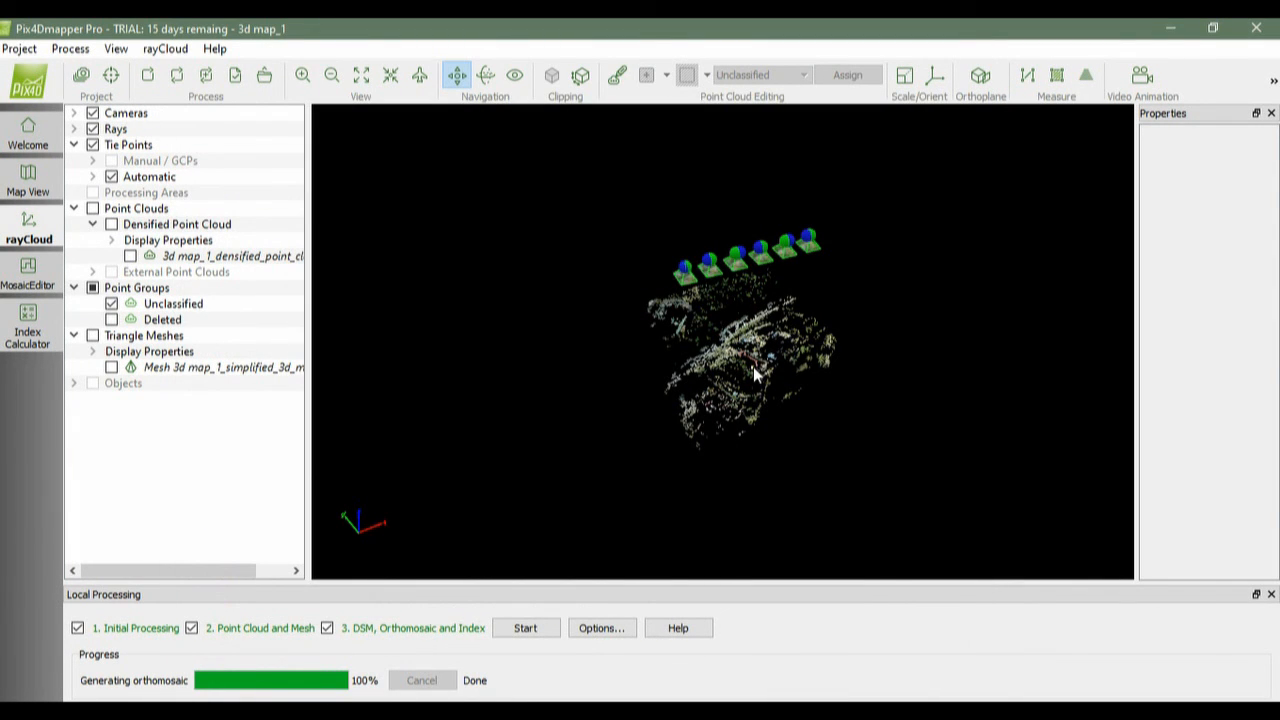
drag(753, 366, 586, 380)
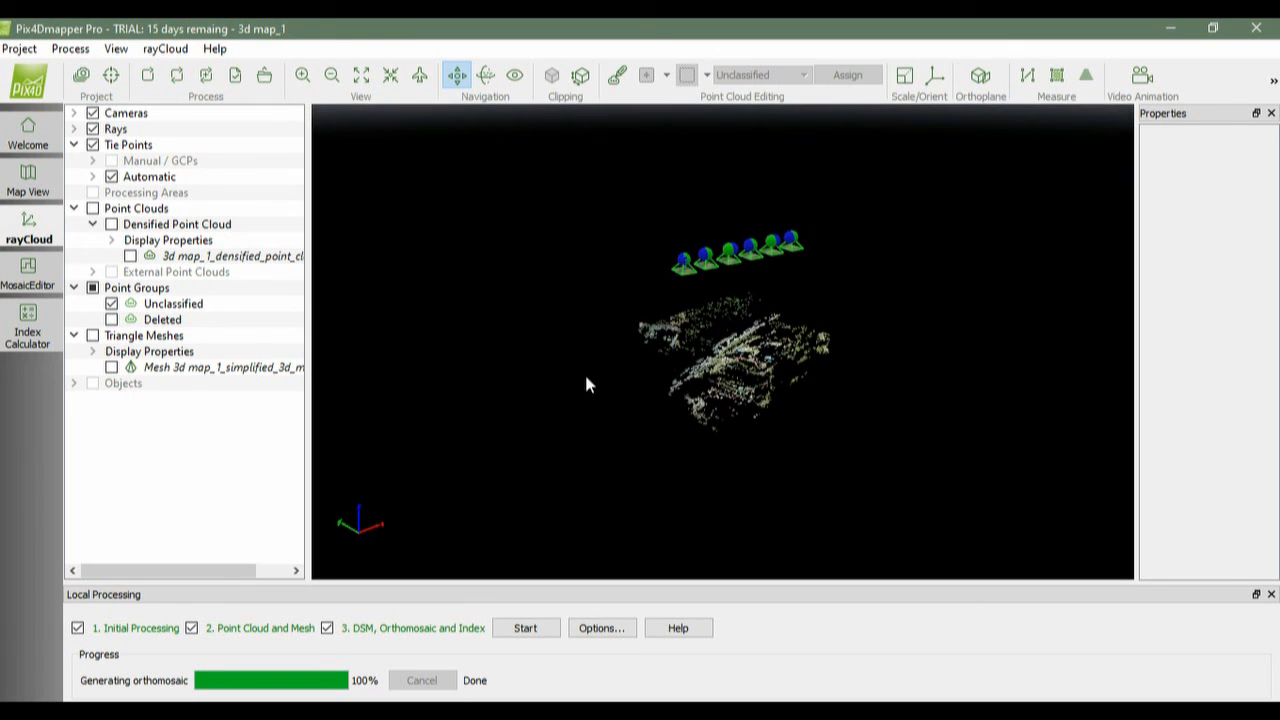
click(34, 192)
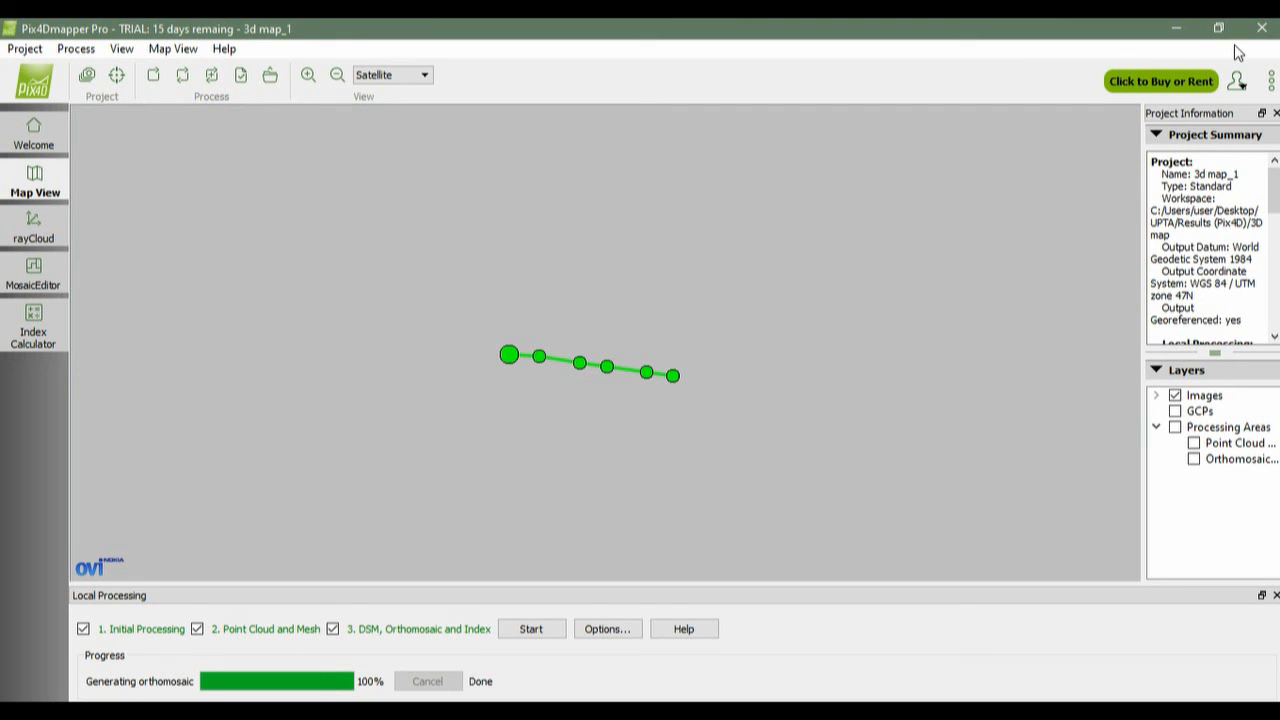
Step: Switch to File Explorer and open the project's output folder UPTA > Results (Pix4D) > 3D map > 3d map_1
click(1177, 30)
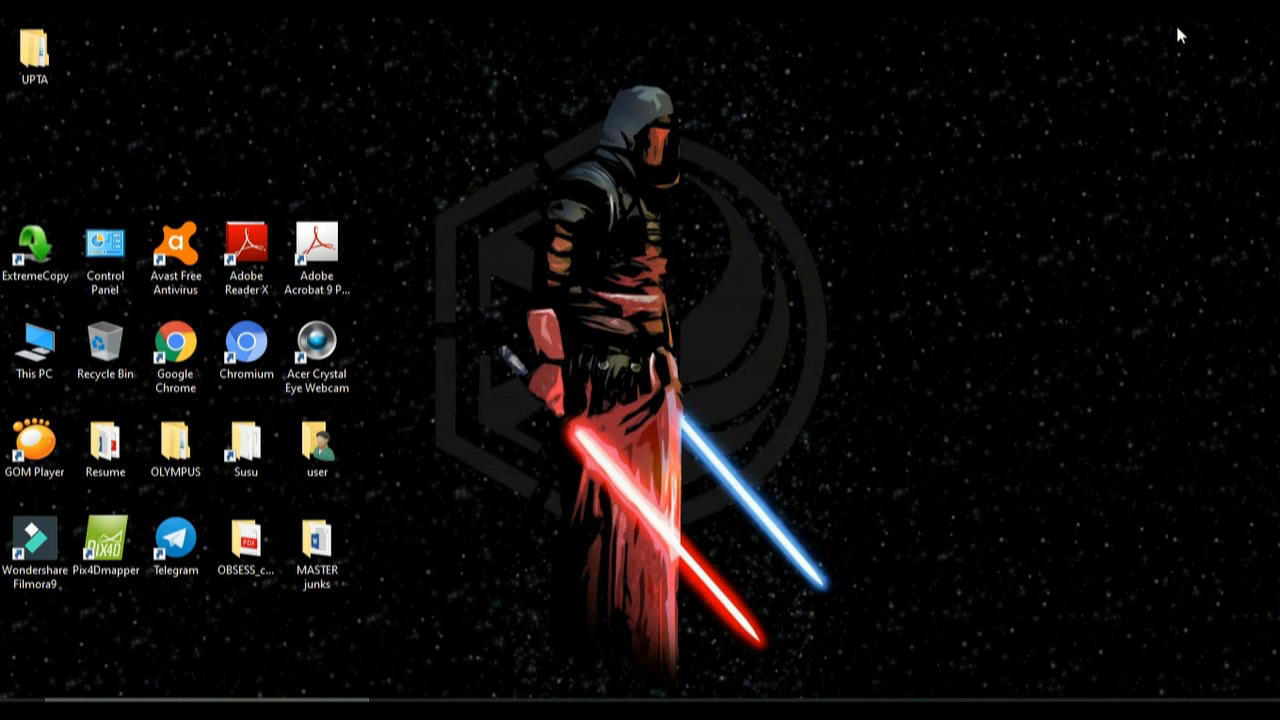
double_click(48, 59)
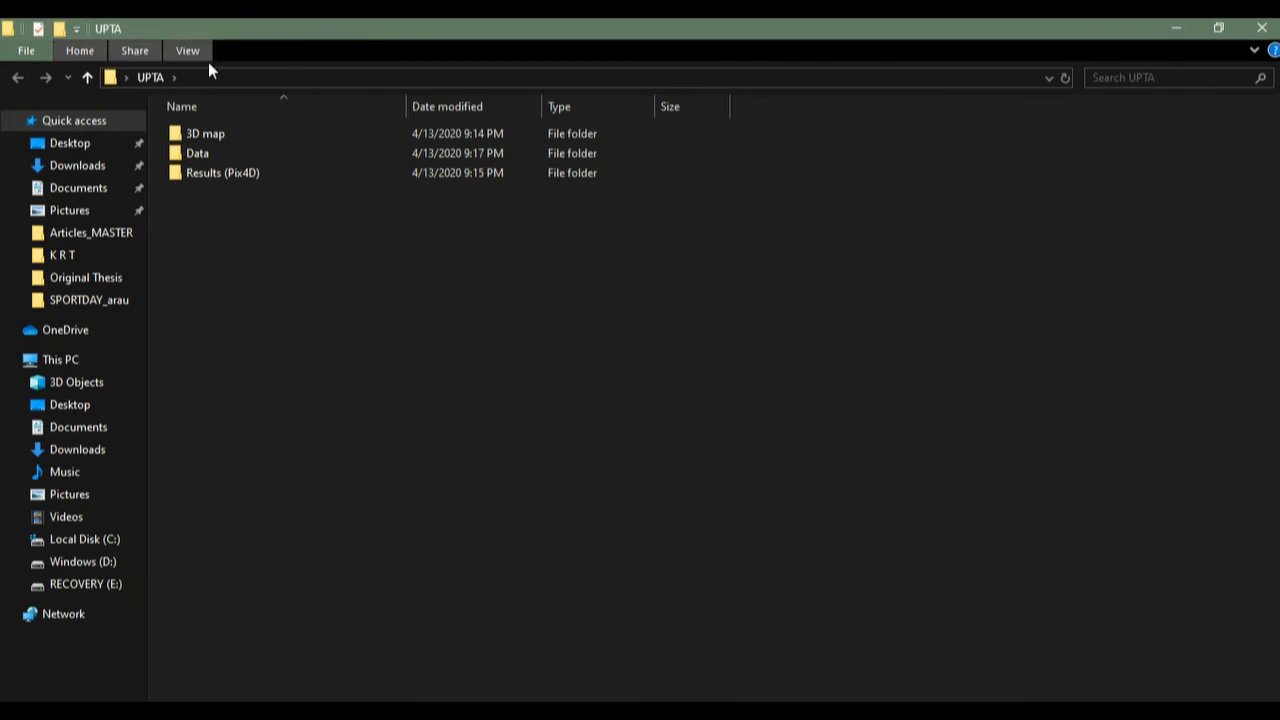
double_click(235, 176)
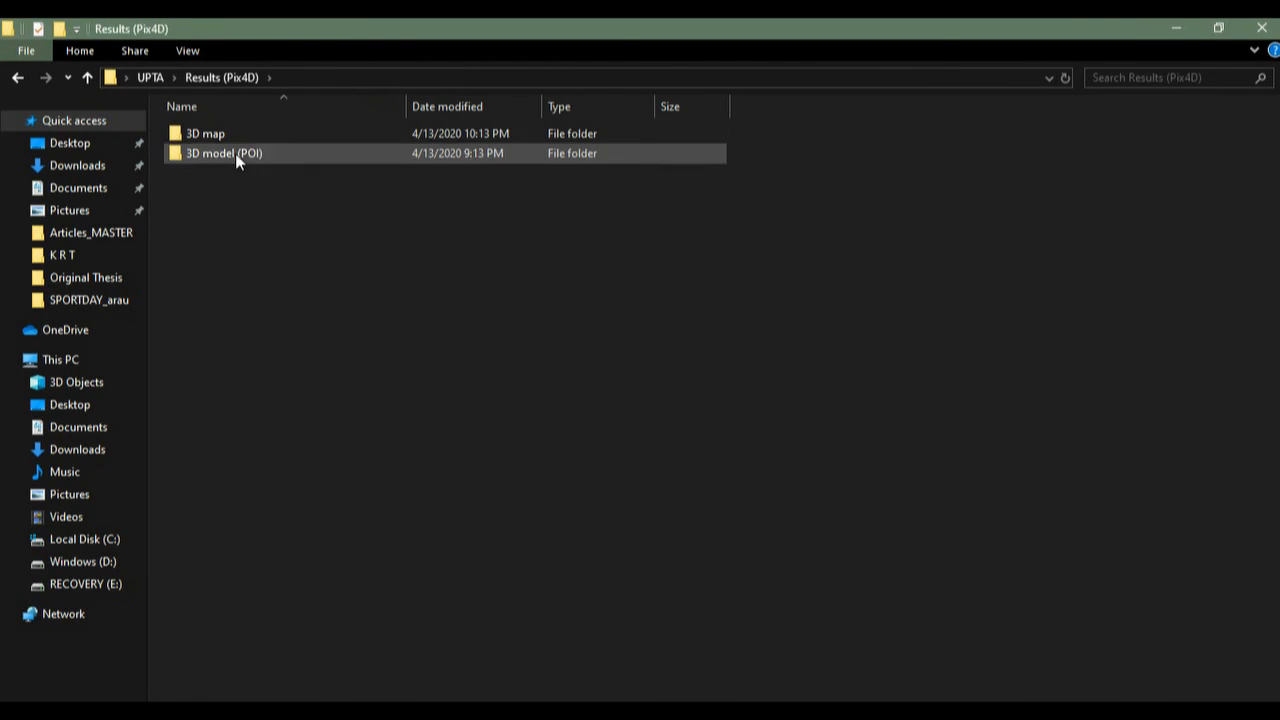
double_click(235, 134)
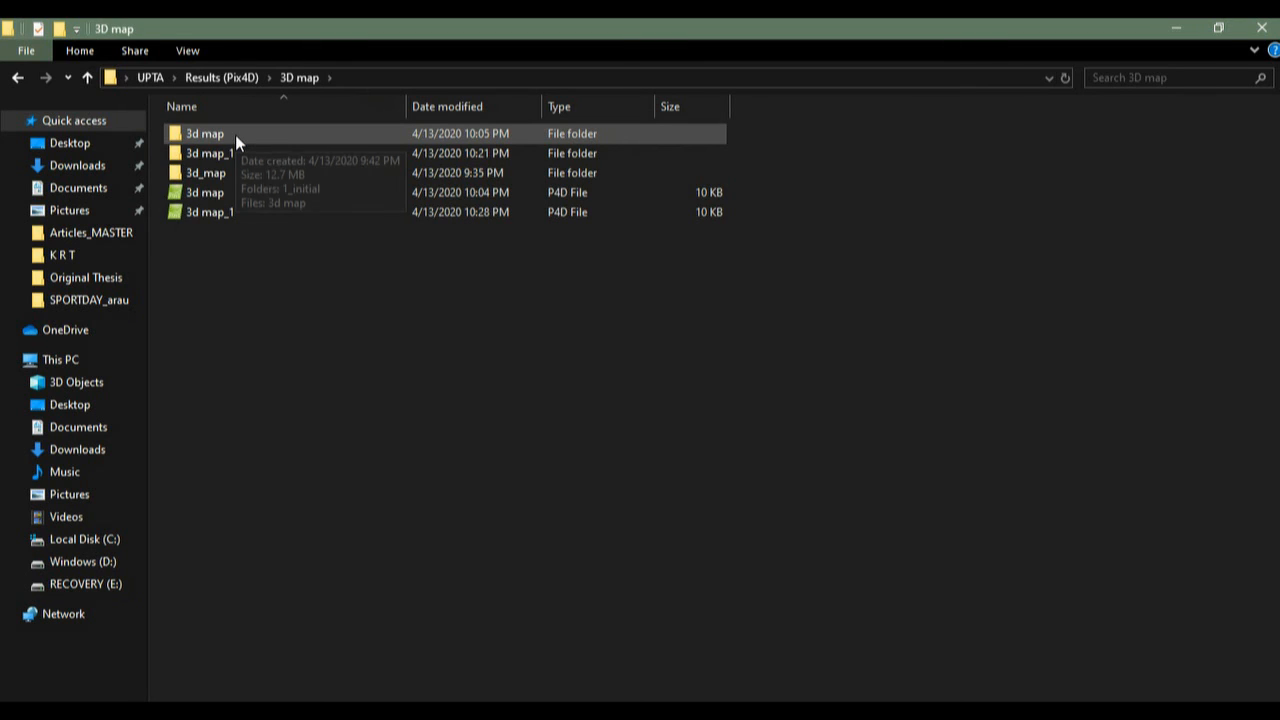
double_click(236, 152)
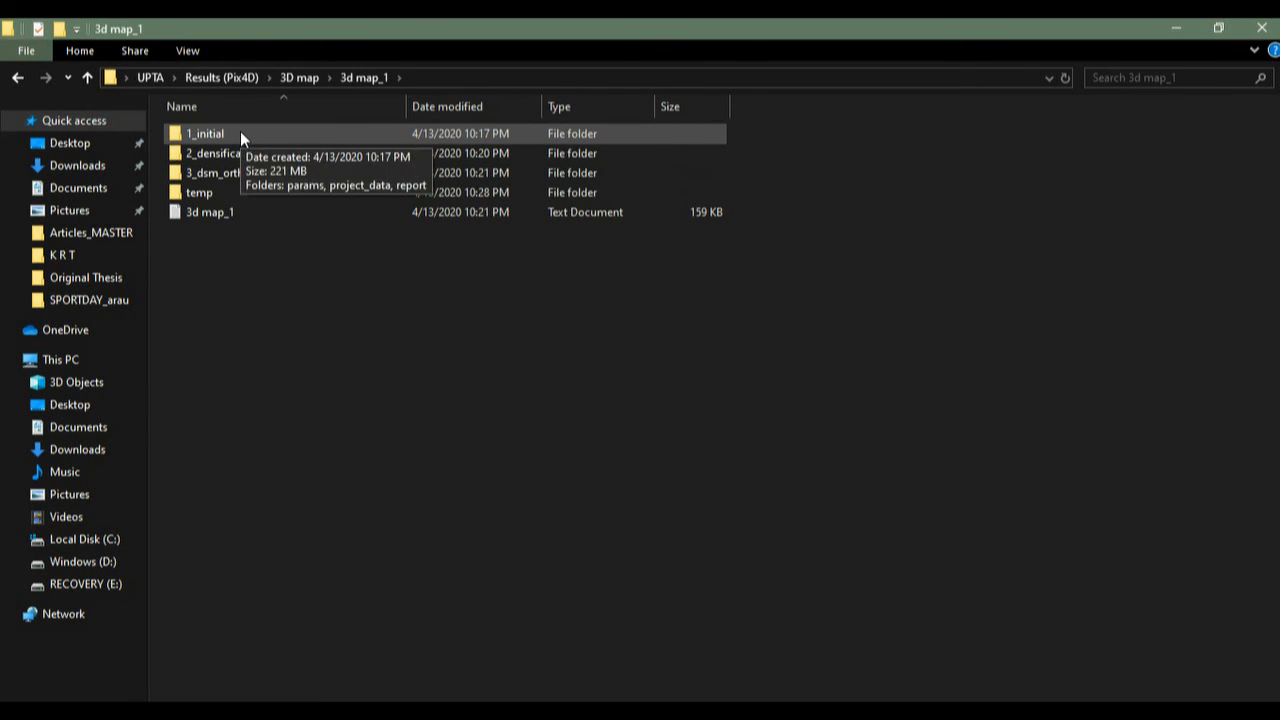
Step: Inspect the report folder inside 1_initial, then switch back to the project in Pix4Dmapper
double_click(240, 131)
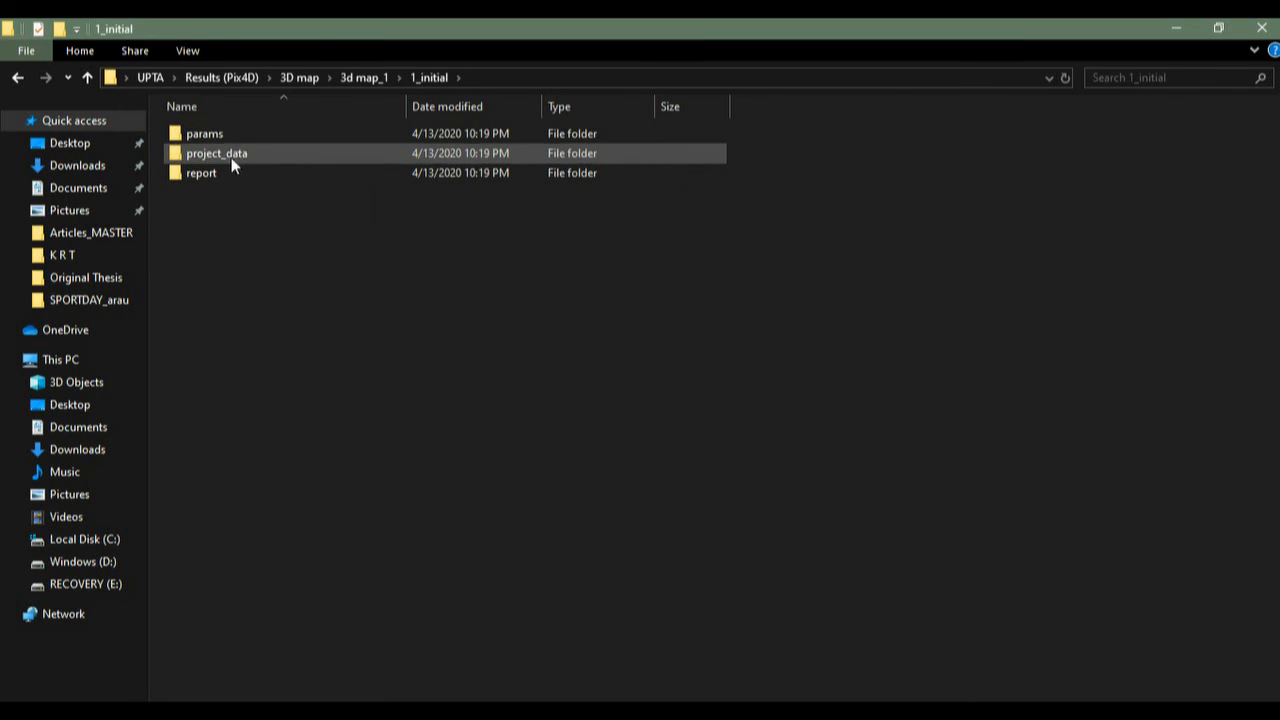
double_click(203, 173)
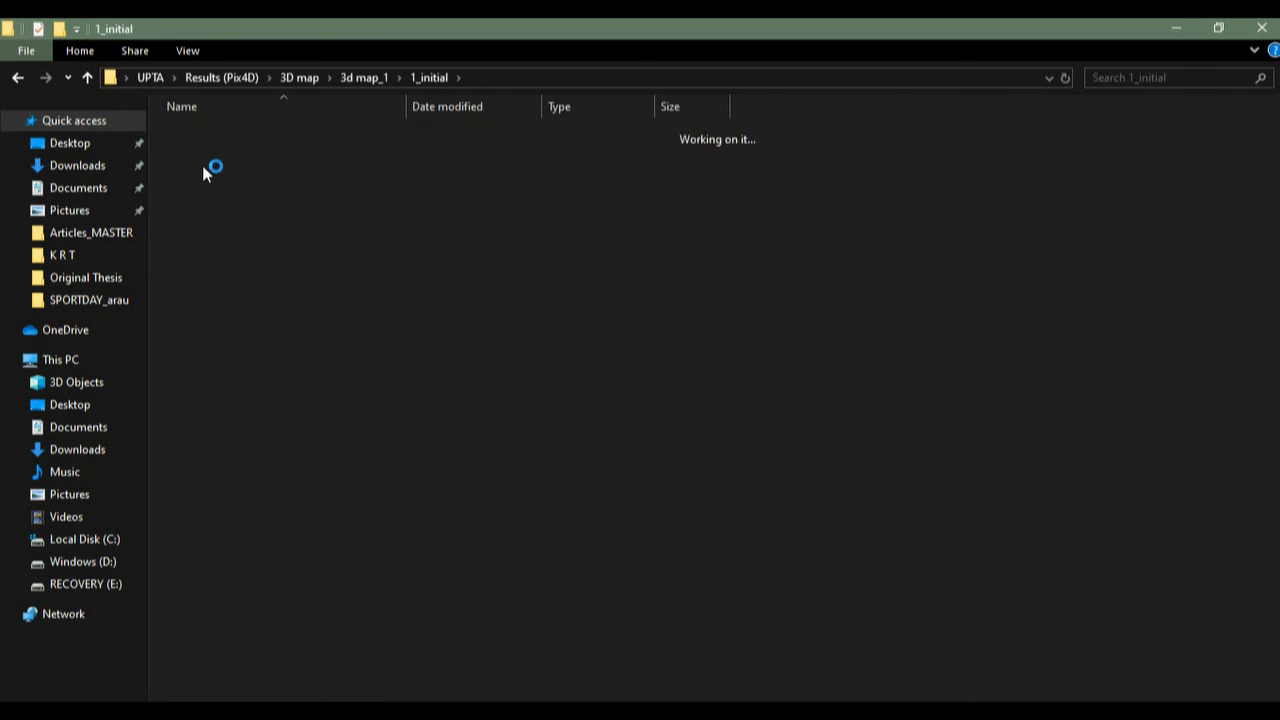
double_click(211, 136)
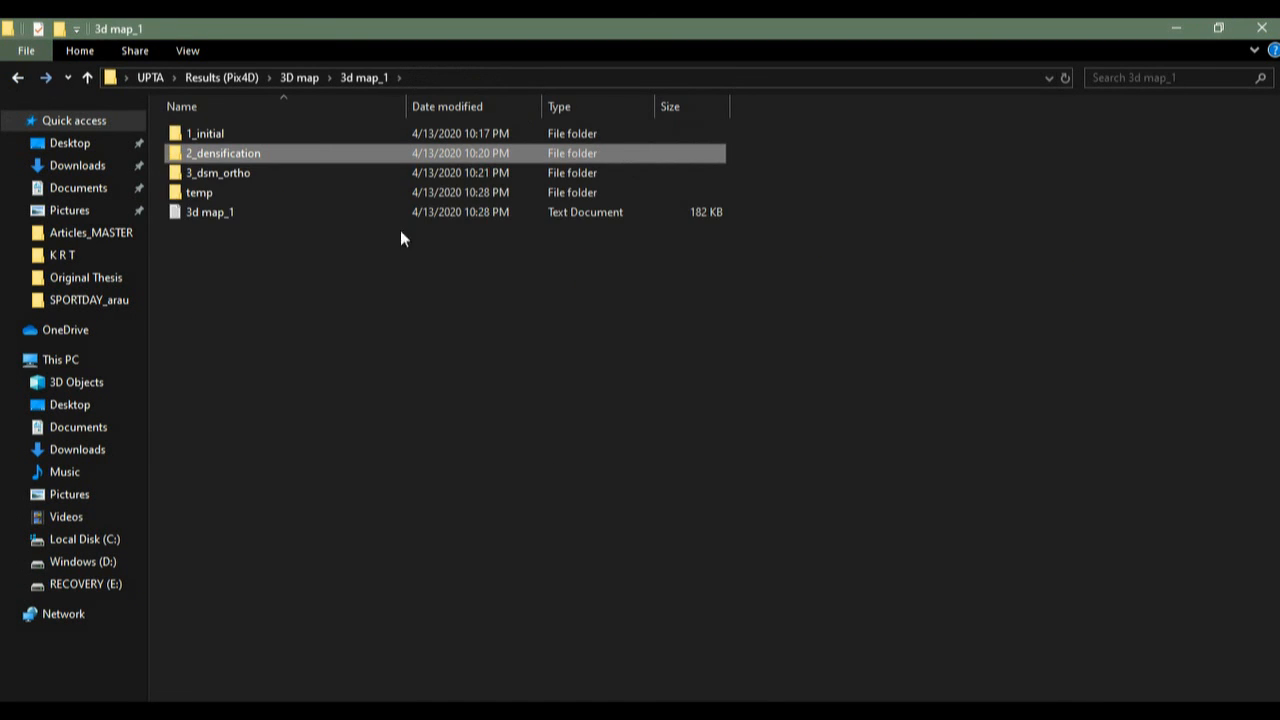
click(1168, 28)
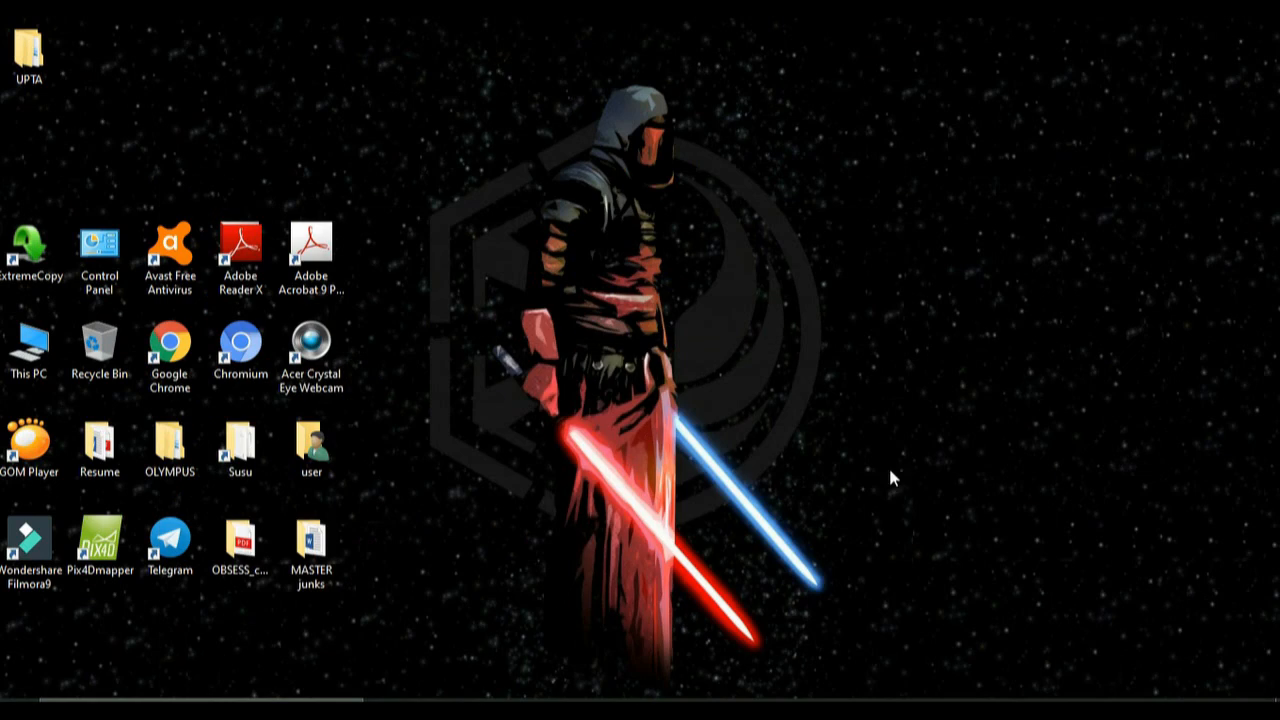
click(894, 693)
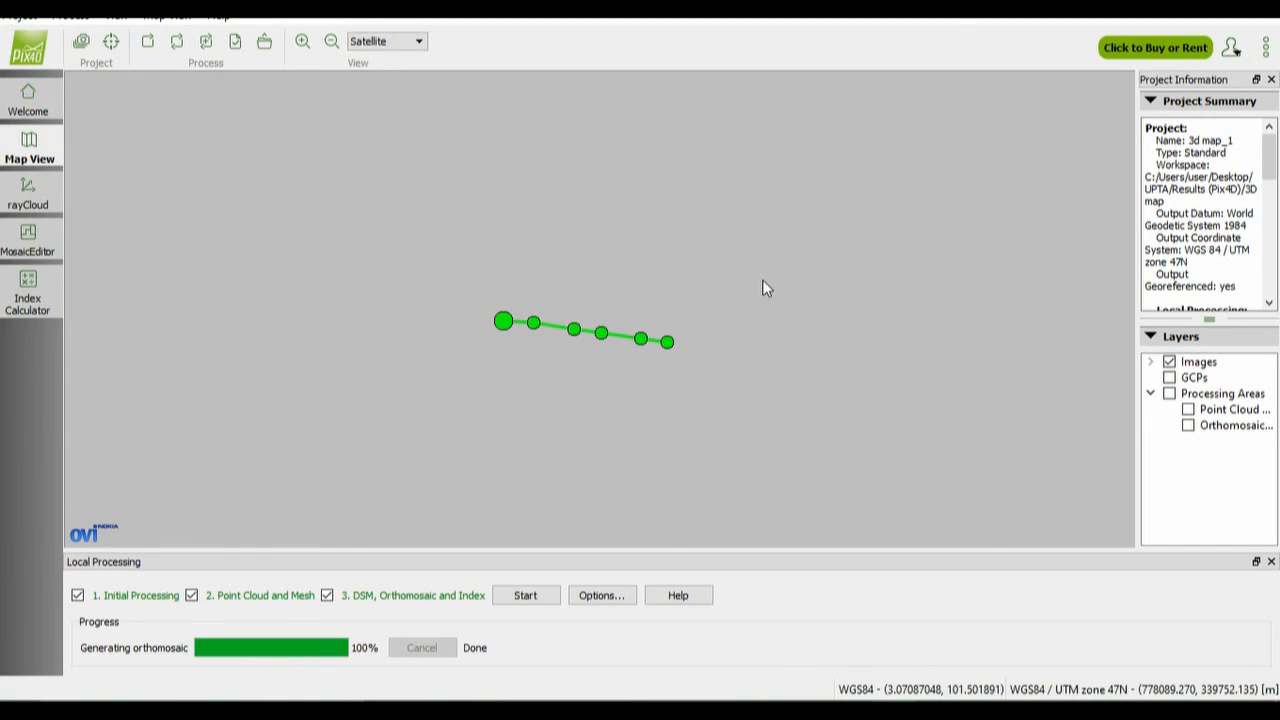